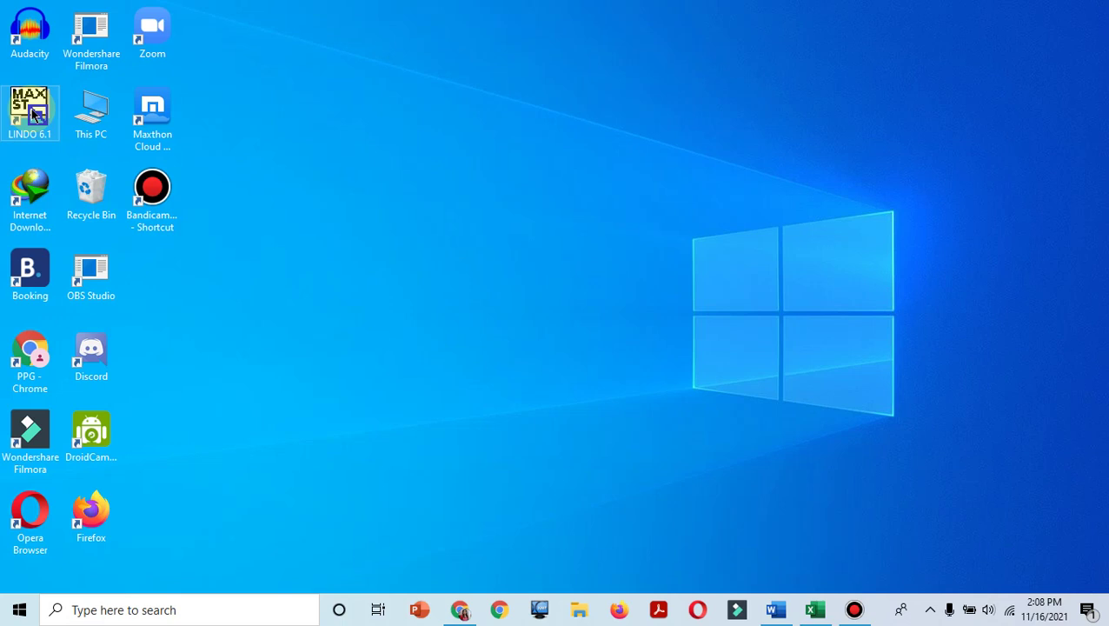
Step: Start LINDO 6.1 and dismiss its release and license information
double_click(24, 96)
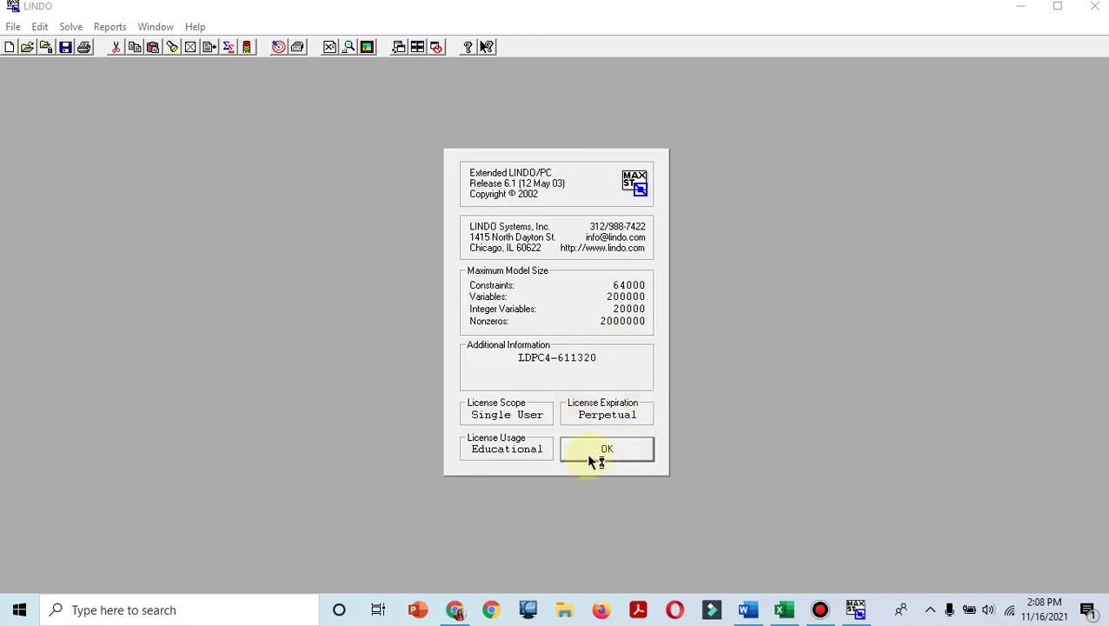
left_click(595, 457)
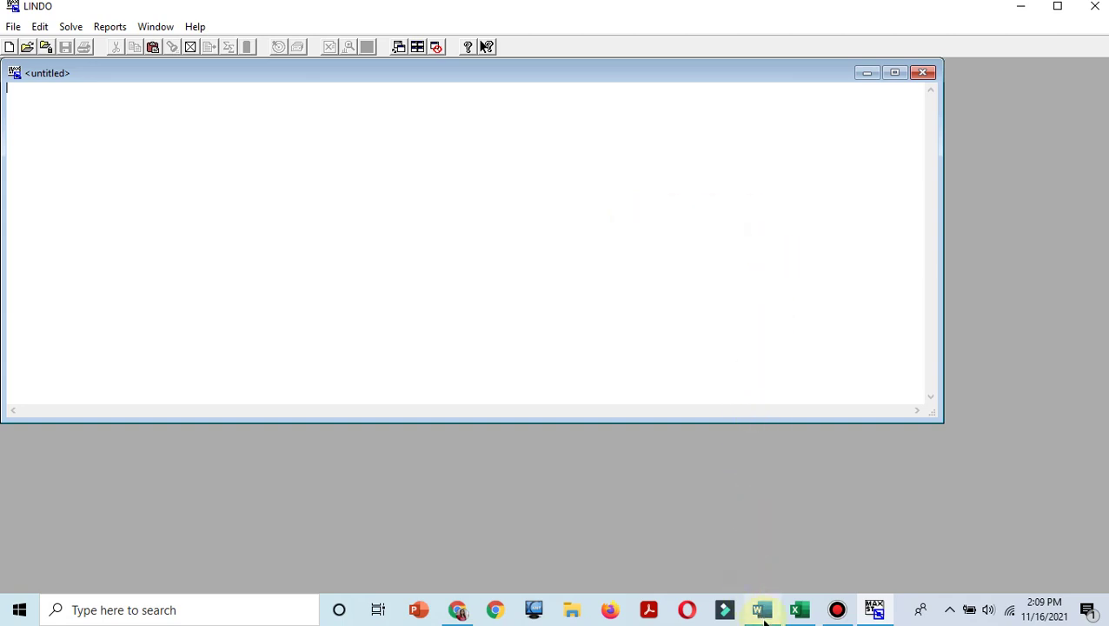
Step: Copy problem 1, from its Max line to 6x + 5y ≤ 30, from the Word document Tugas Simpleks 1 into the untitled LINDO model
mouse_move(763, 618)
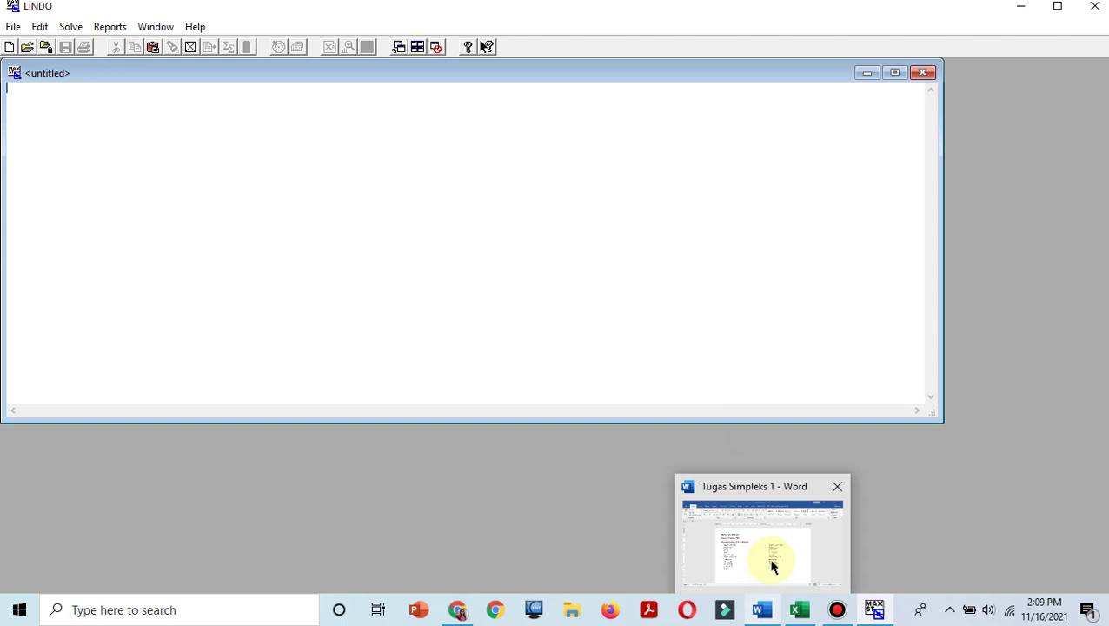
left_click(771, 565)
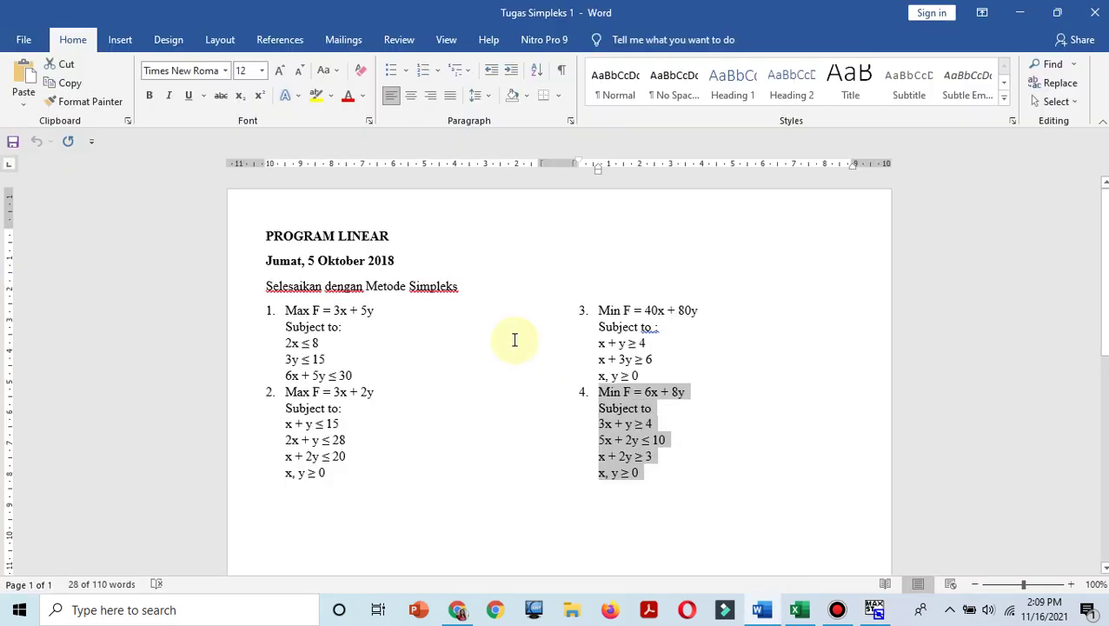
left_click(409, 357)
left_click_drag(359, 376, 301, 317)
right_click(305, 336)
left_click(352, 54)
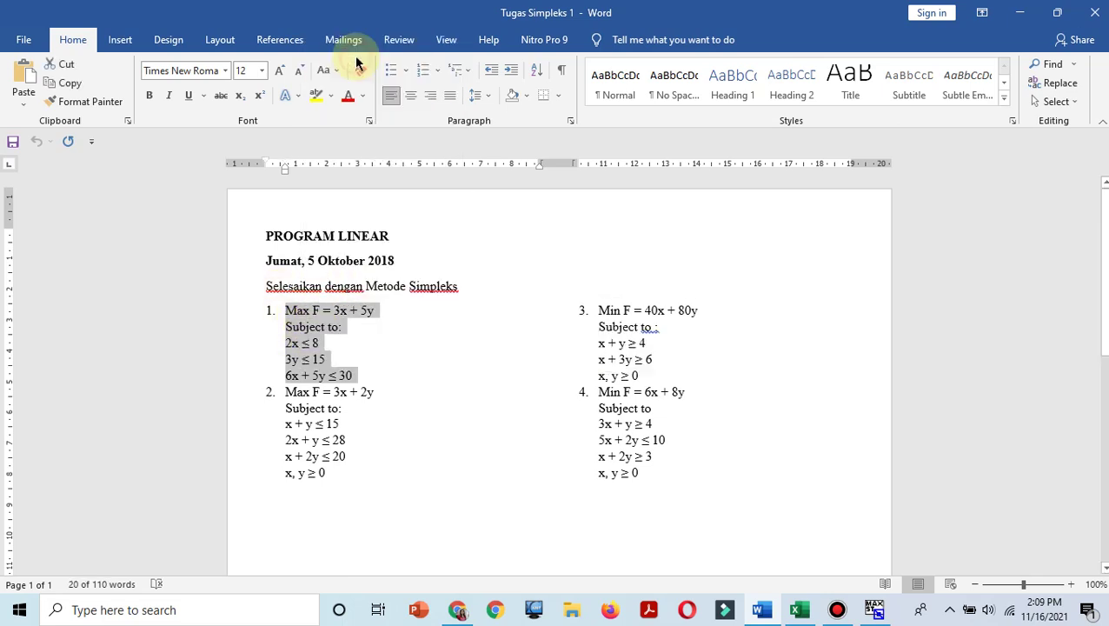
left_click(876, 612)
left_click(246, 154)
key("ctrl+v")
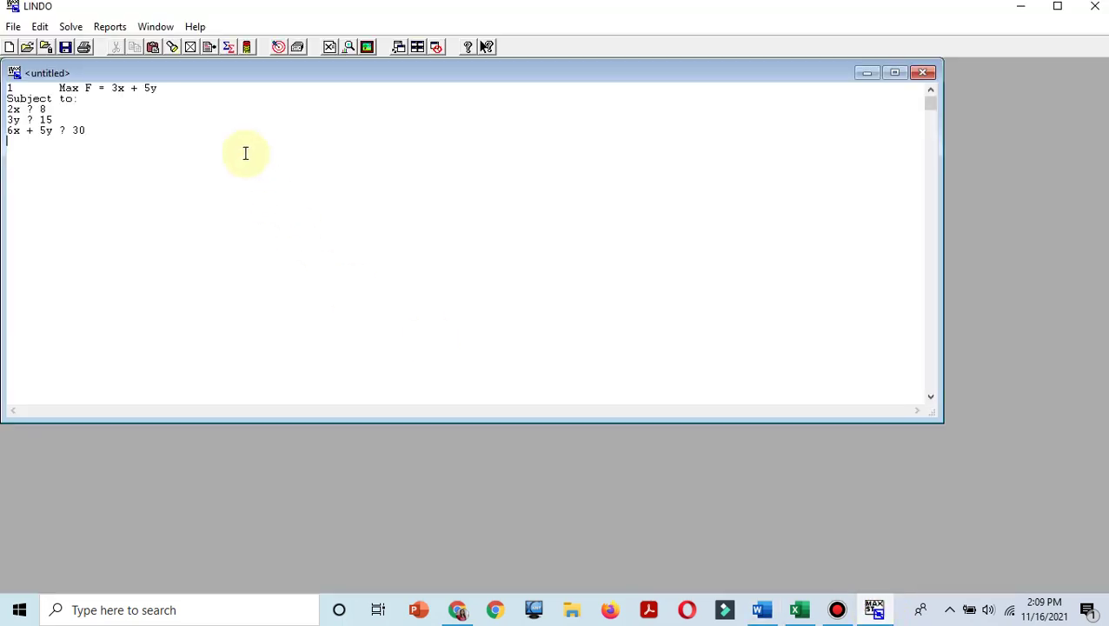
Step: Clean up the pasted model so its first lines read "Max 3x + 5y" and "Subject to", without numbering, "F =" or colon
left_click_drag(58, 88, 5, 85)
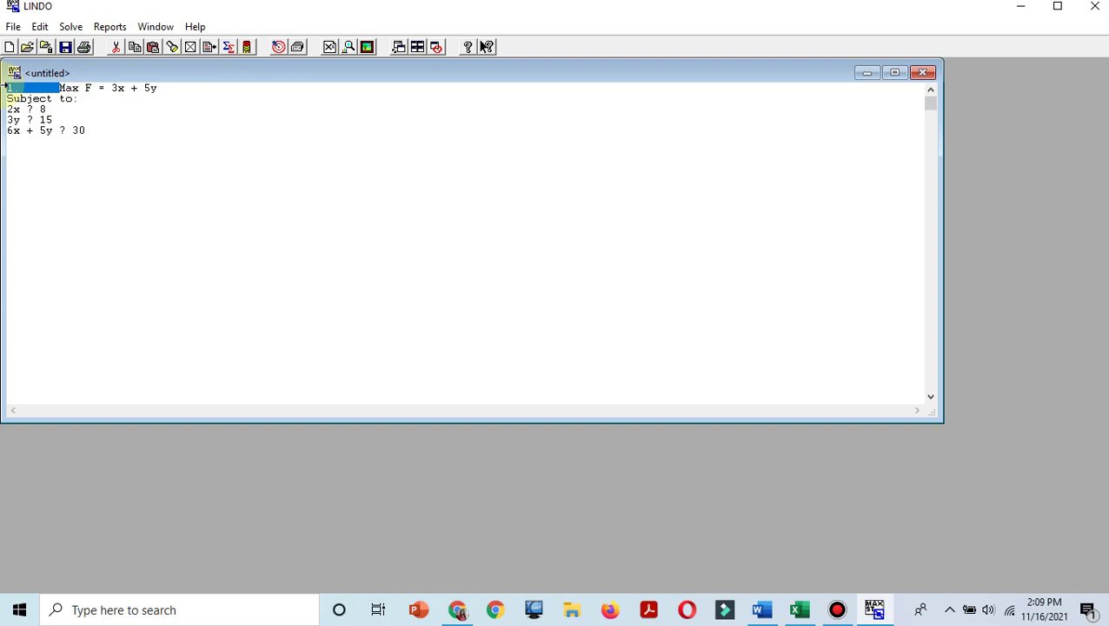
key("Delete")
left_click(53, 91)
key("BackSpace")
key("BackSpace")
key("BackSpace")
key("BackSpace")
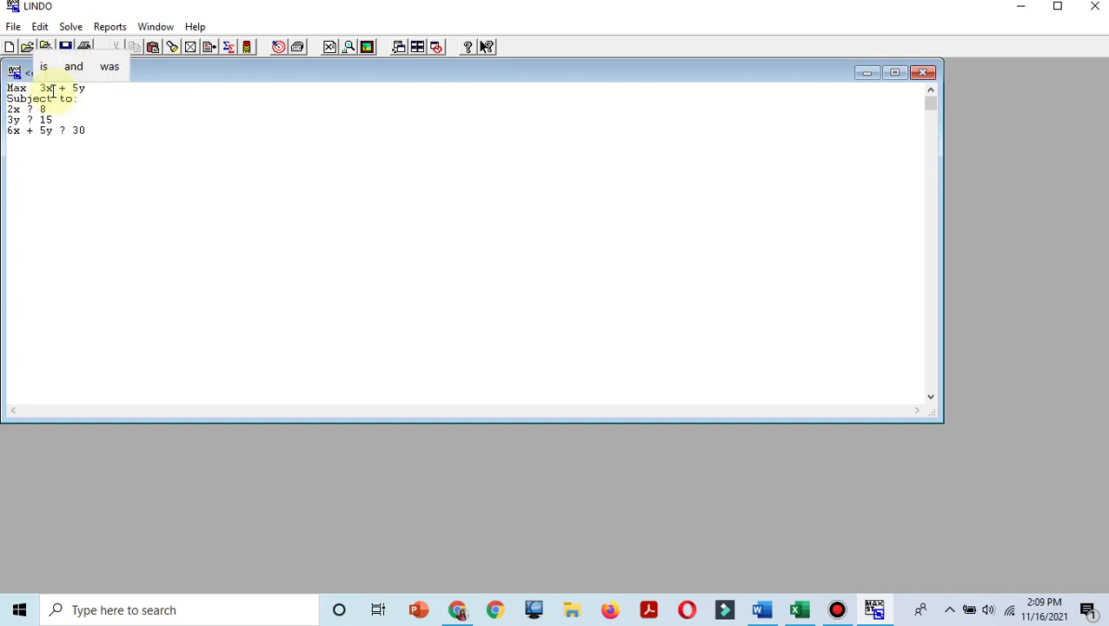
left_click(91, 101)
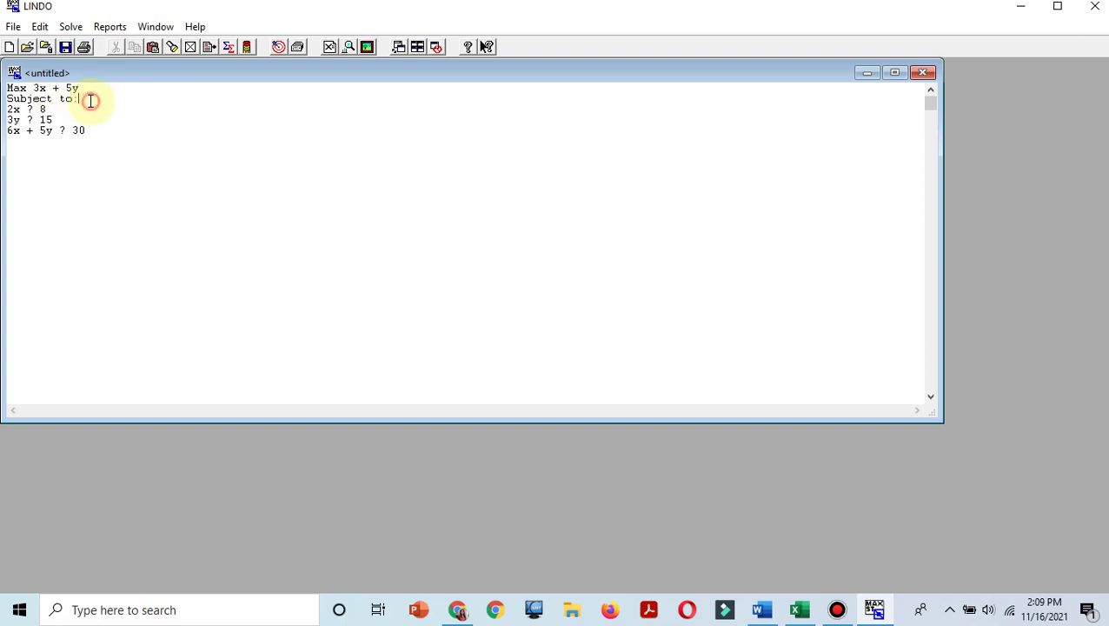
key("BackSpace")
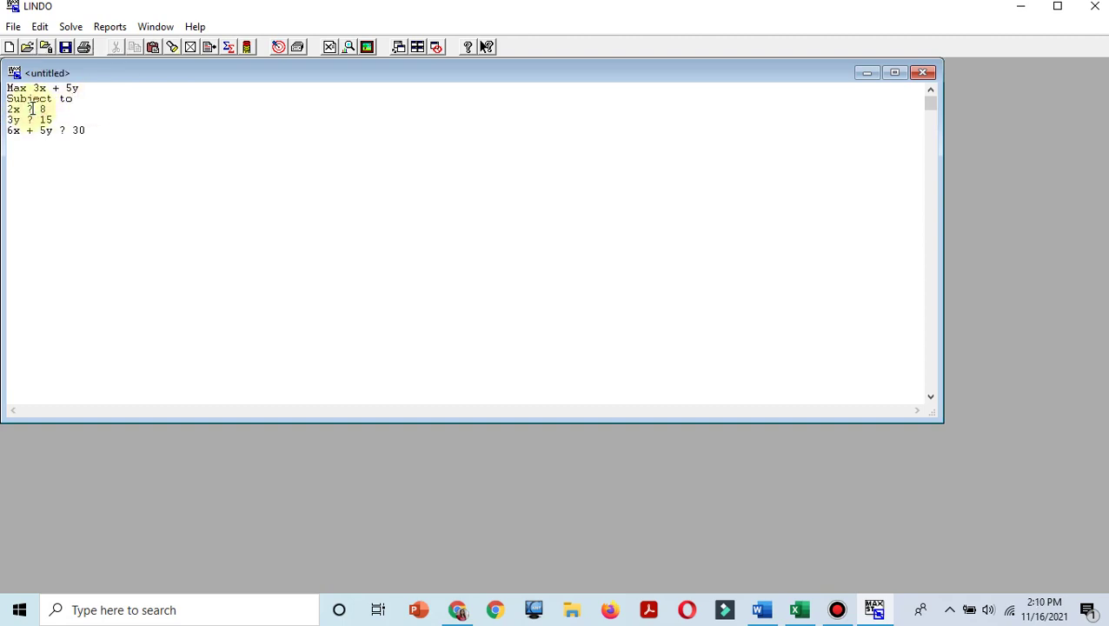
Step: Replace the question marks in the first two constraints so they read 2x <= 8 and 3y <= 15
key("BackSpace")
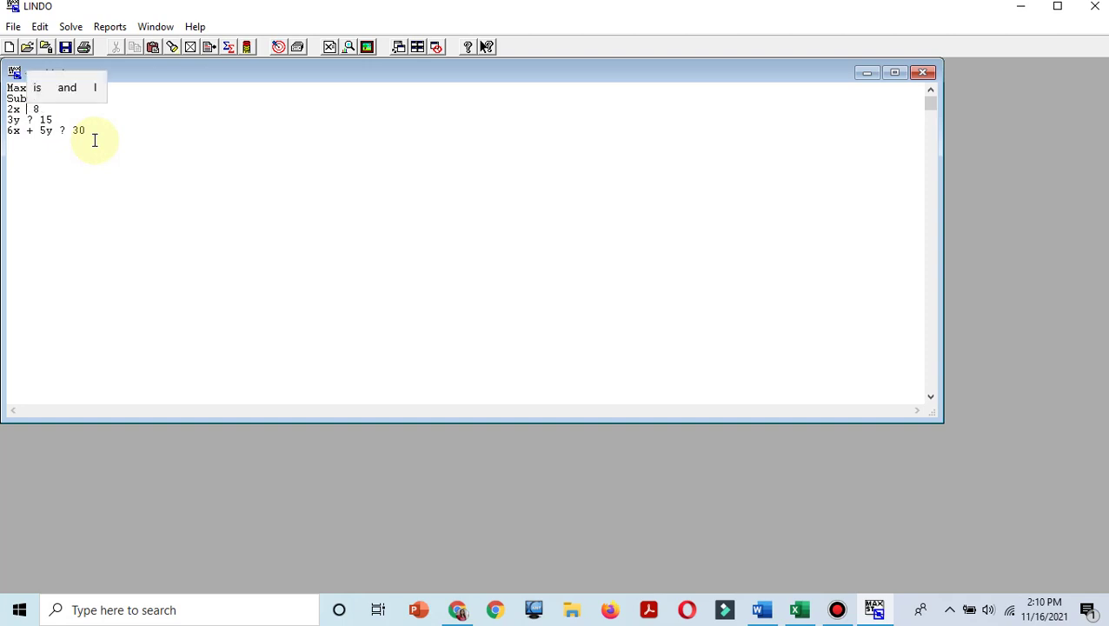
left_click(759, 611)
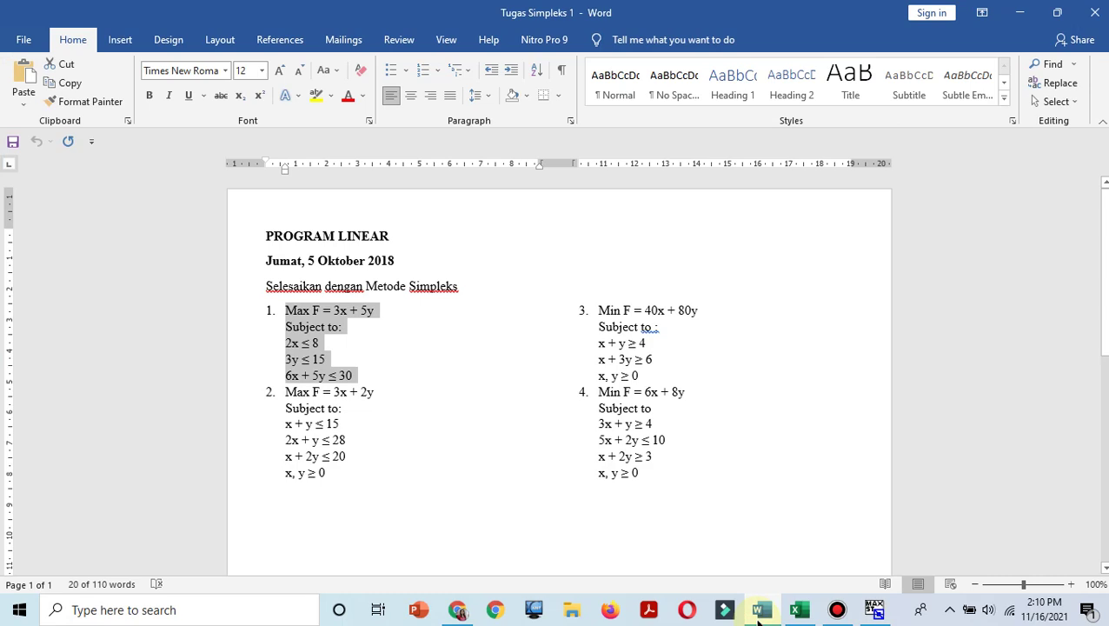
left_click(759, 611)
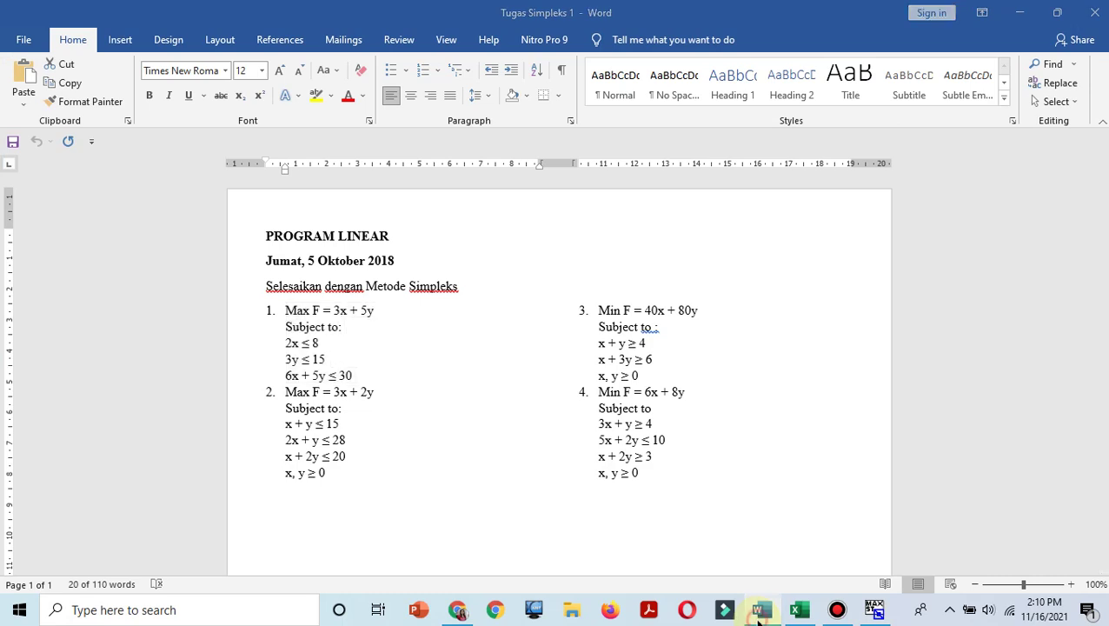
type("<= 8")
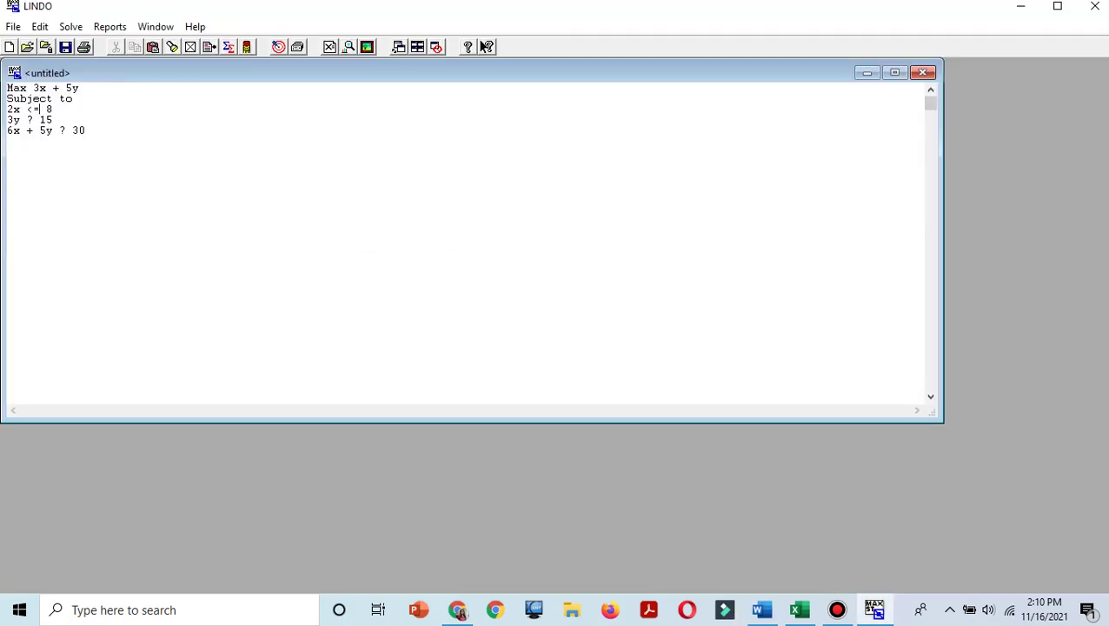
key("Down")
key("BackSpace")
type("<=")
Step: Replace the question mark in the third constraint so it reads 6x + 5y <= 30
key("Down")
key("Right")
key("Right")
key("Right")
key("Right")
key("BackSpace")
type("<=")
left_click(319, 208)
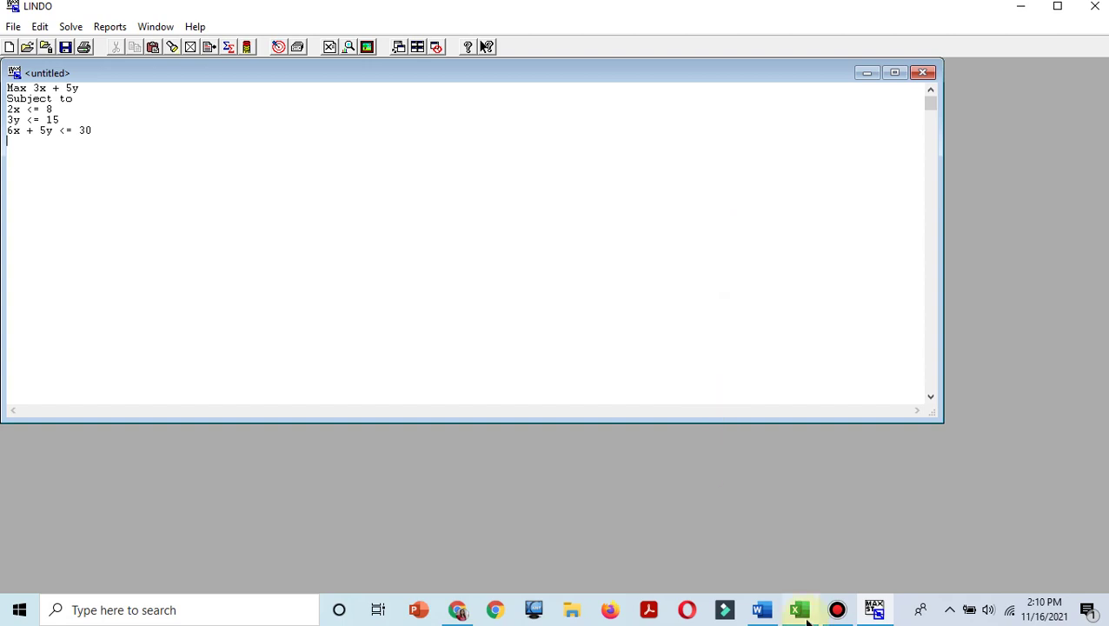
Step: Switch to the Excel workbook Jawaban Tugas Simpleks 1 and view the simplex tableaus on sheet No 1
mouse_move(807, 618)
left_click(806, 563)
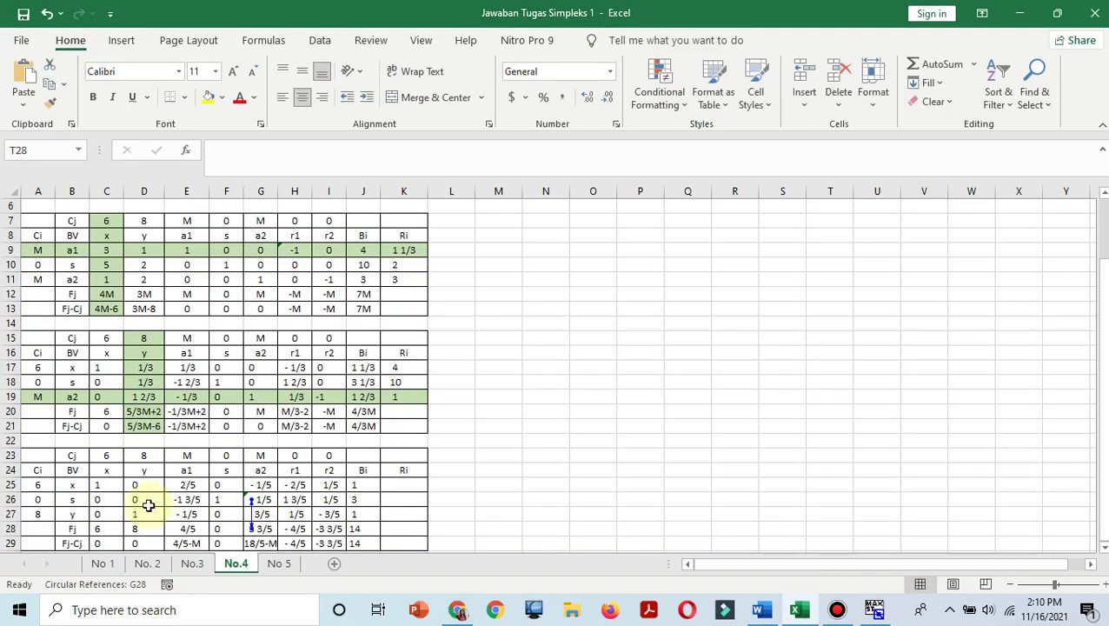
left_click(102, 563)
left_click(291, 403)
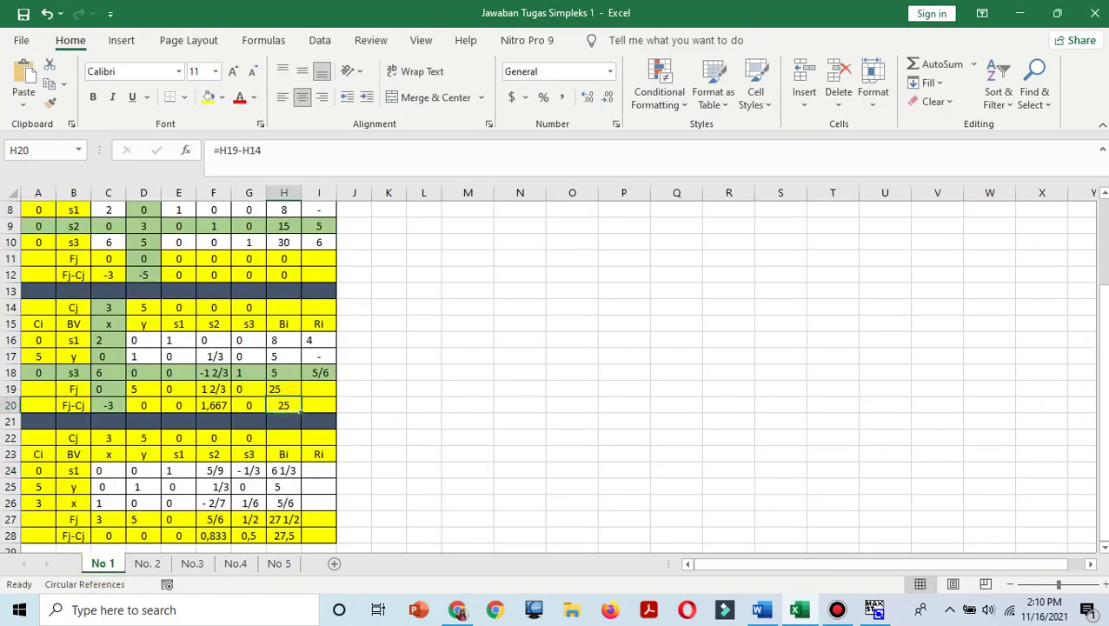
mouse_move(1104, 414)
left_mouse_down()
mouse_move(1102, 402)
mouse_move(1102, 412)
left_mouse_up()
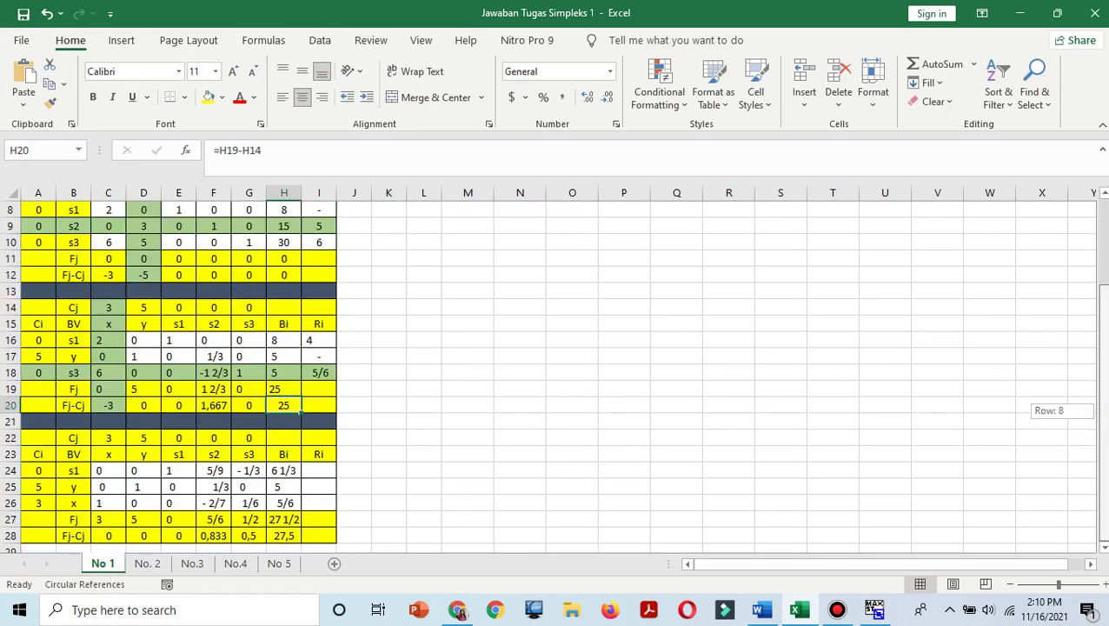
left_click(690, 433)
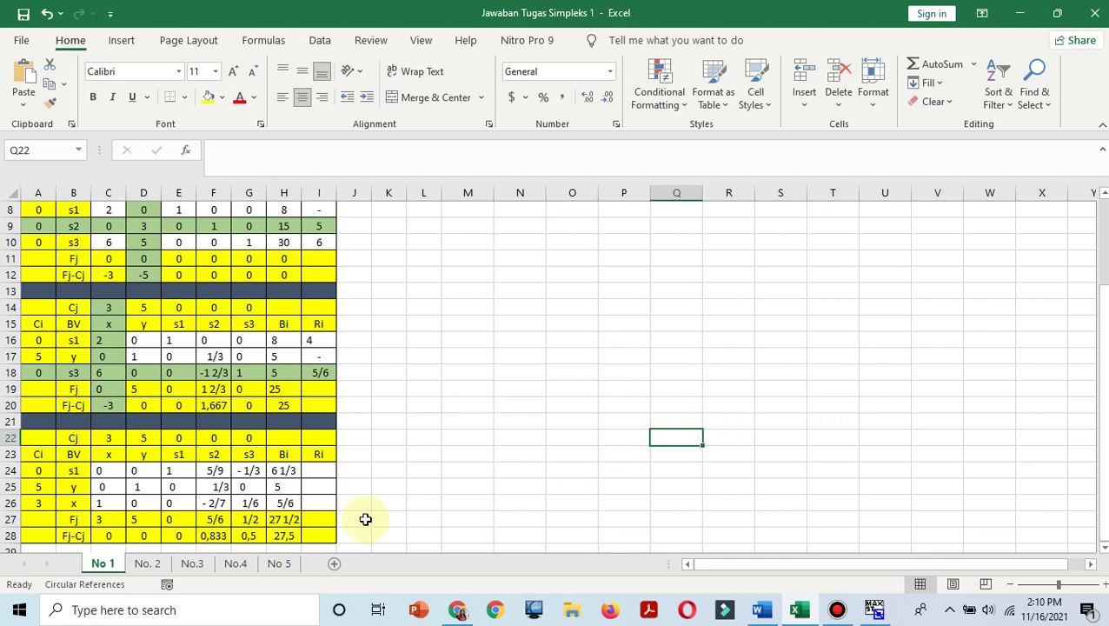
Step: Highlight the final objective value in cell H28 with a blue fill
left_click(291, 537)
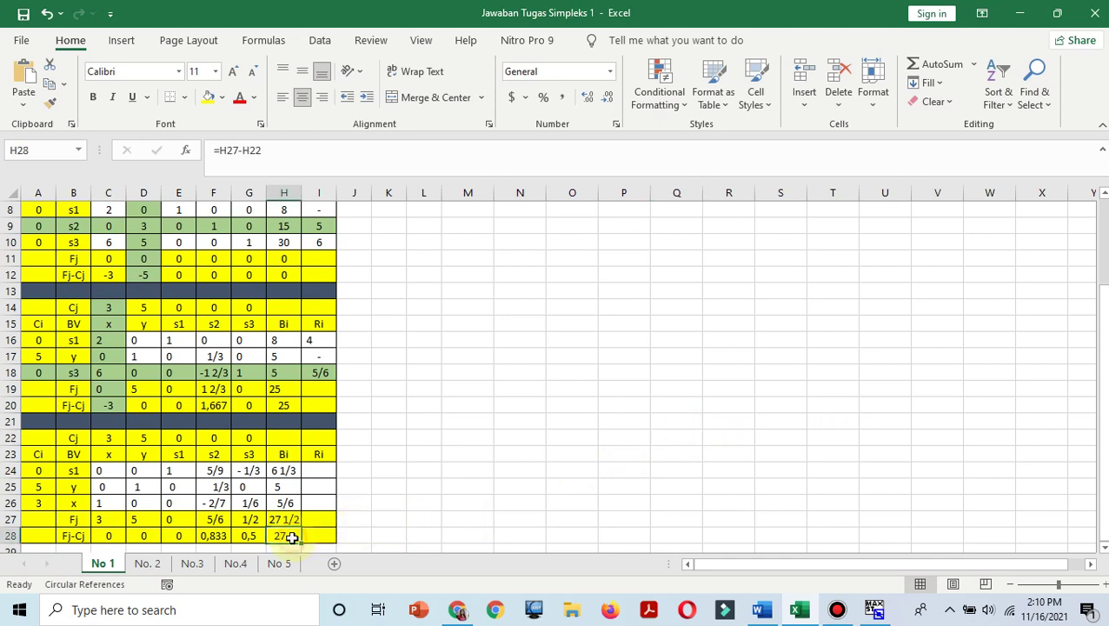
left_click(223, 98)
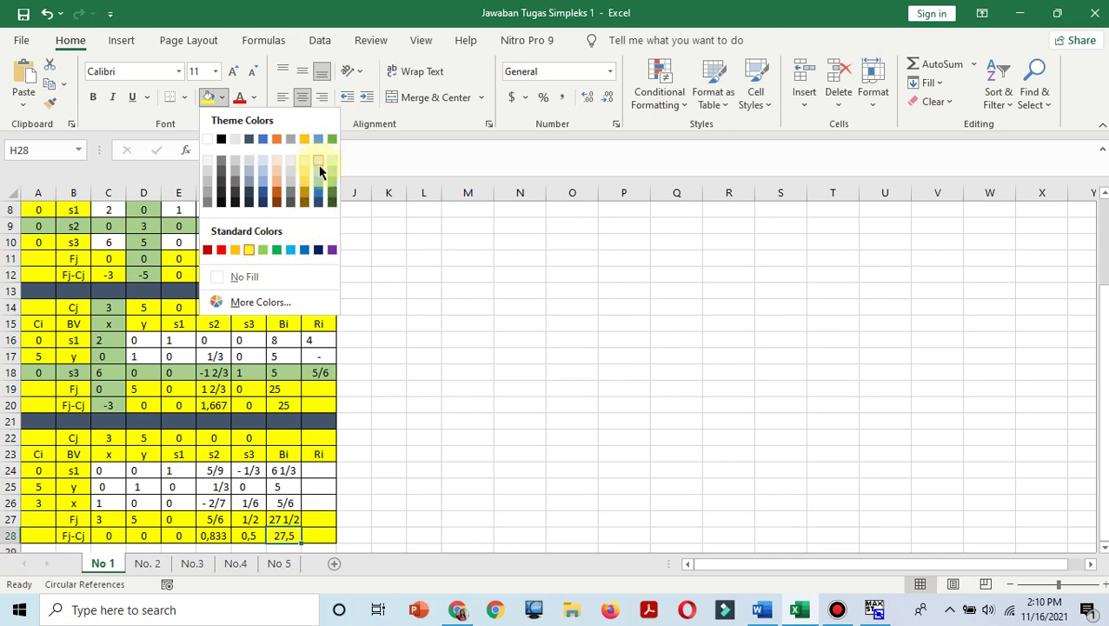
left_click(320, 189)
left_click(468, 372)
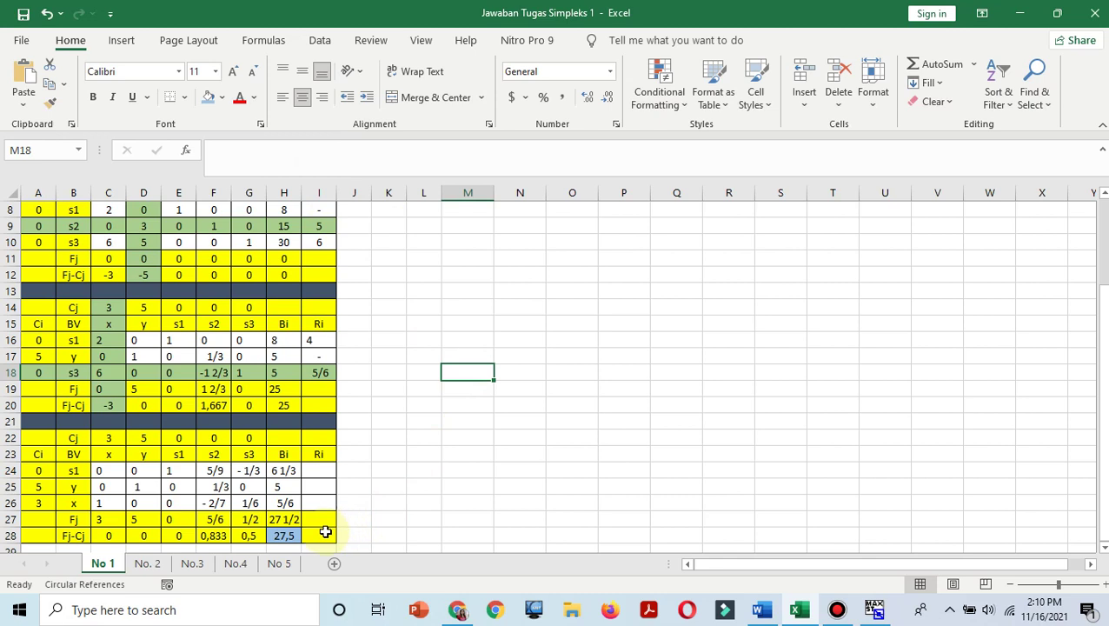
Step: Examine the objective value and the y, x and s1 rows of the final simplex tableau
left_click(288, 534)
left_click_drag(75, 487, 284, 485)
left_click_drag(73, 503, 286, 513)
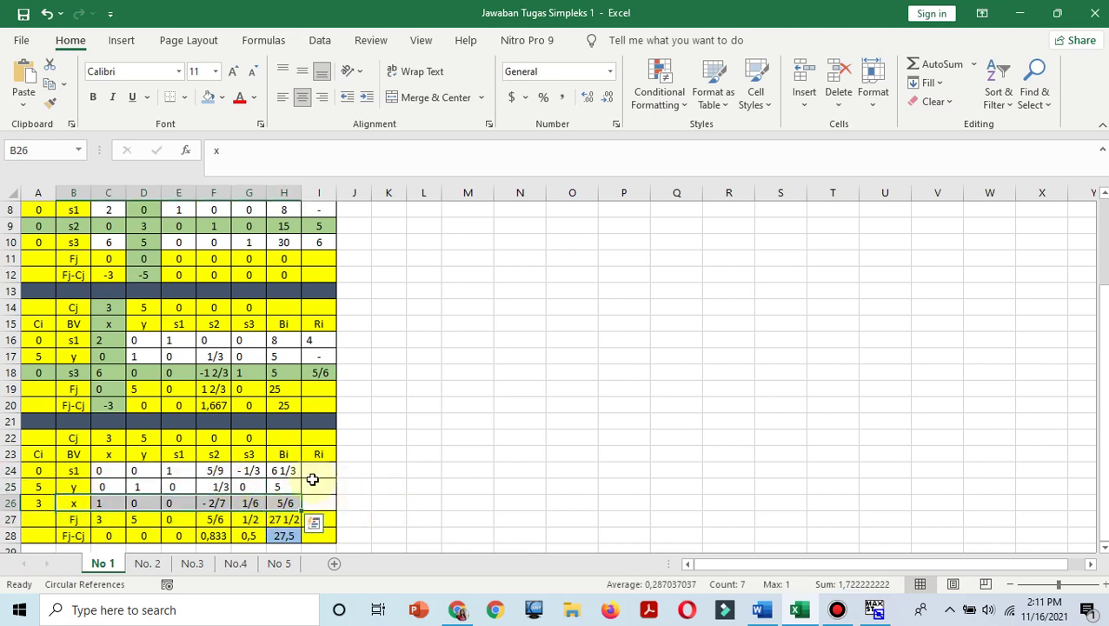
left_click(137, 480)
left_click(84, 472)
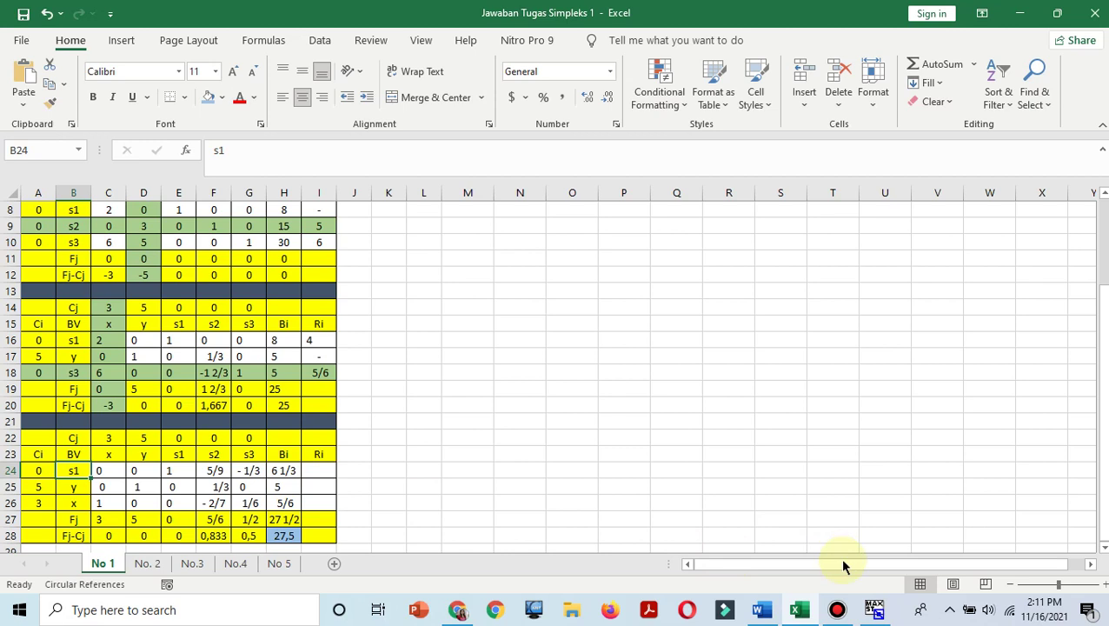
Step: Return to LINDO, solve the model without range (sensitivity) analysis, and minimize the model to reveal the solution report
left_click(874, 611)
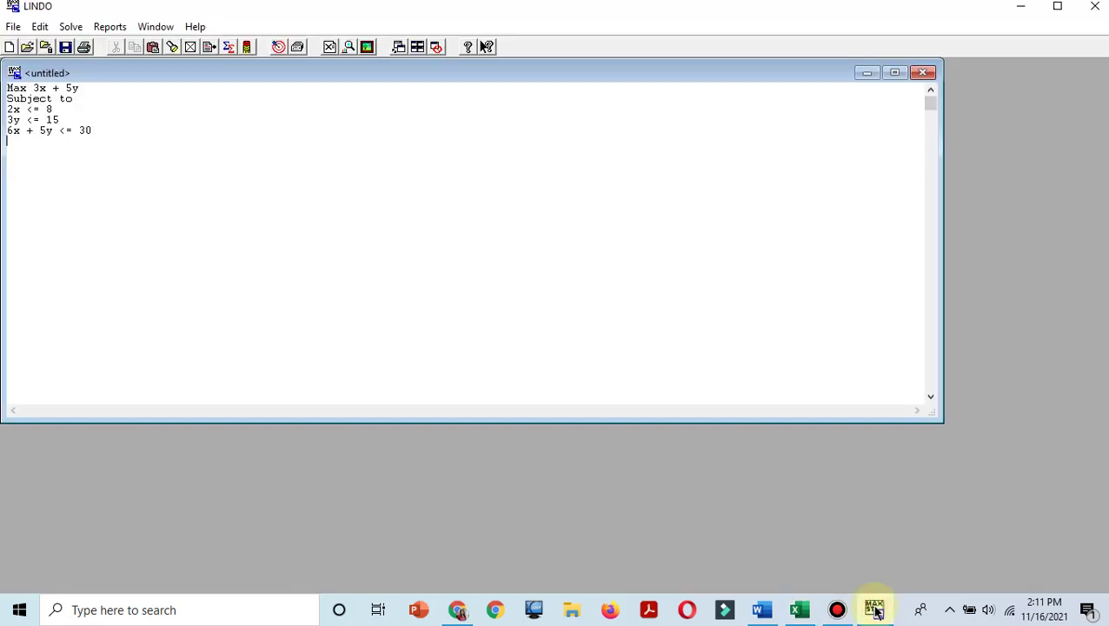
left_click(72, 27)
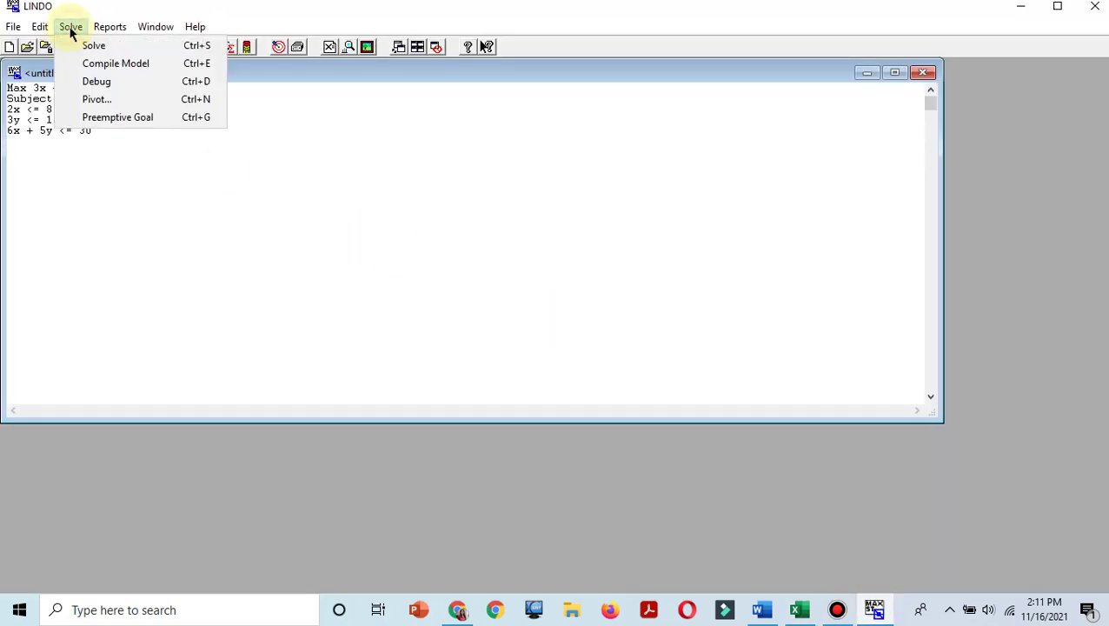
left_click(107, 51)
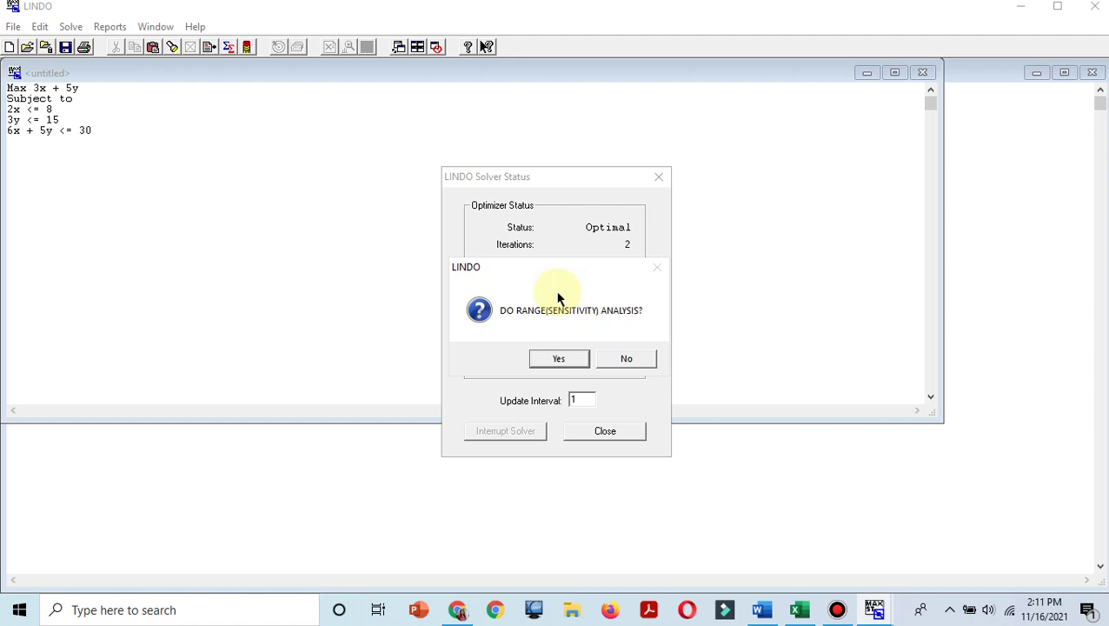
left_click(620, 358)
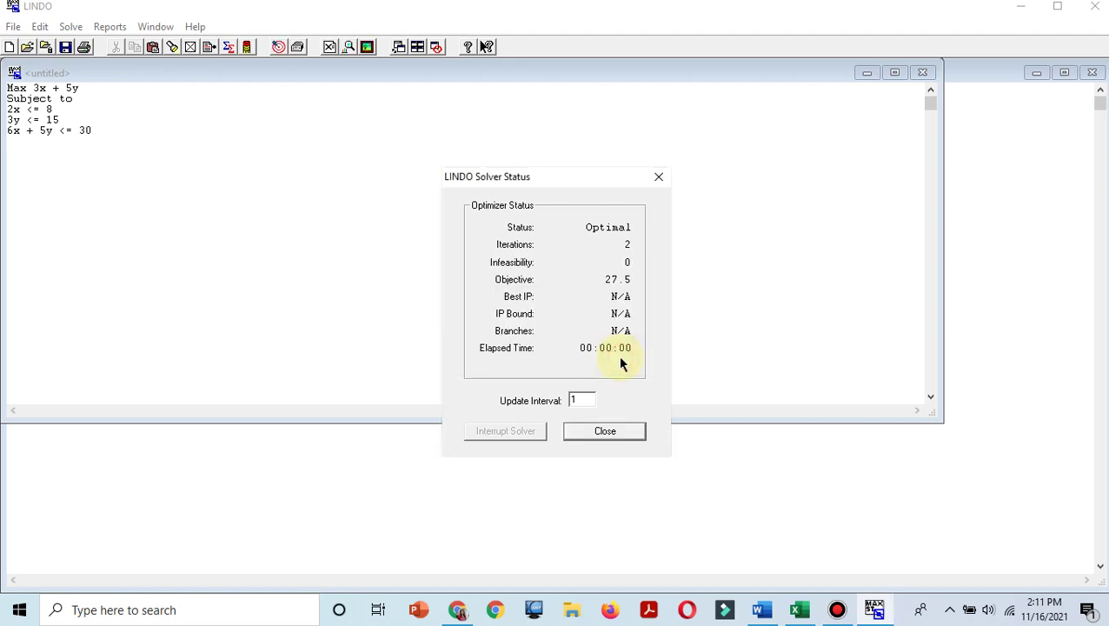
left_click(613, 435)
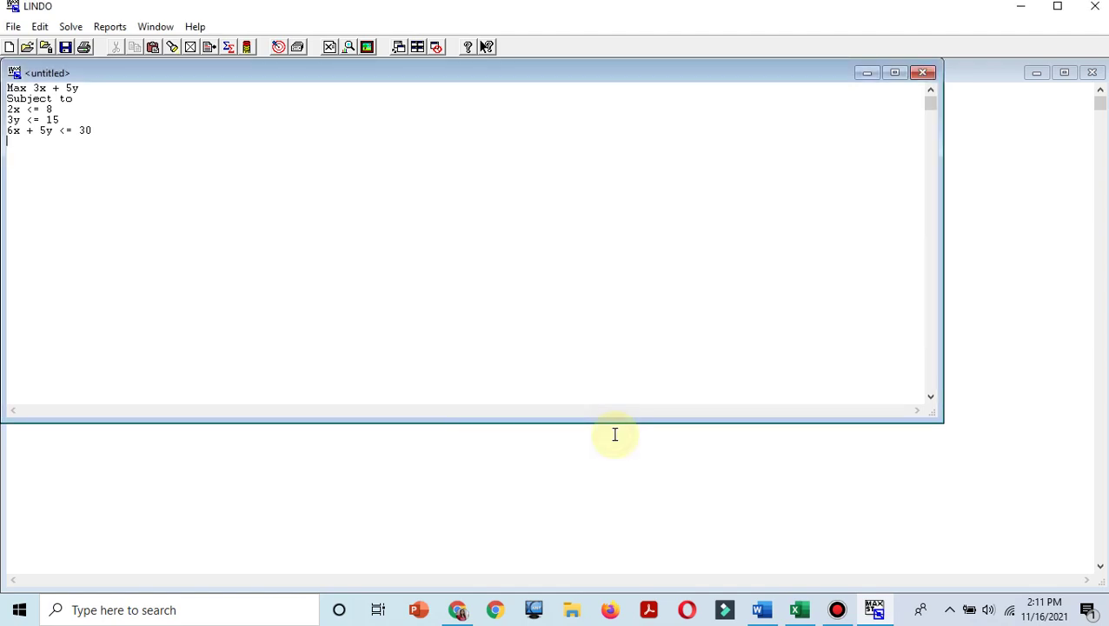
left_click(867, 75)
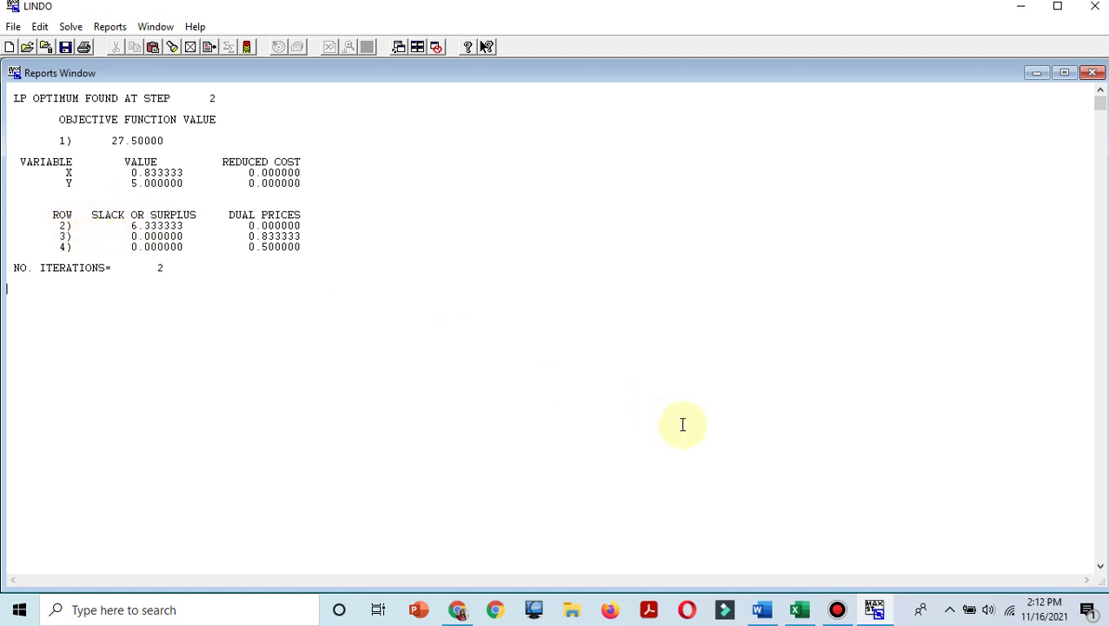
Step: Switch back to the Excel workbook and check the objective value in H28 and the x row against the LINDO report
mouse_move(807, 619)
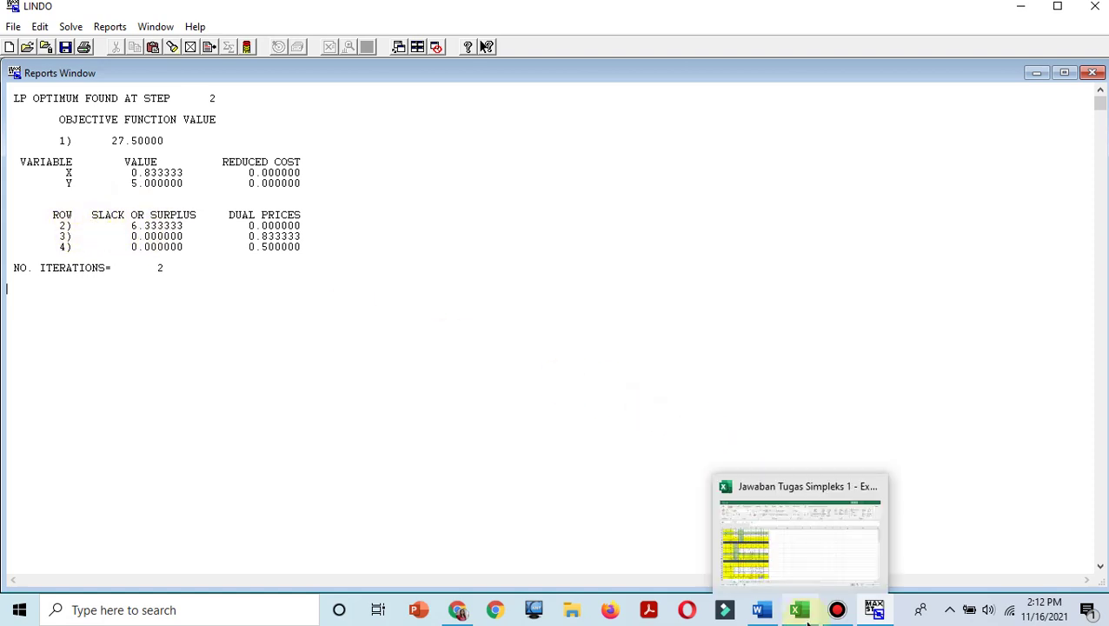
left_click(799, 550)
mouse_move(1103, 387)
left_mouse_down()
mouse_move(1103, 302)
mouse_move(1103, 388)
left_mouse_up()
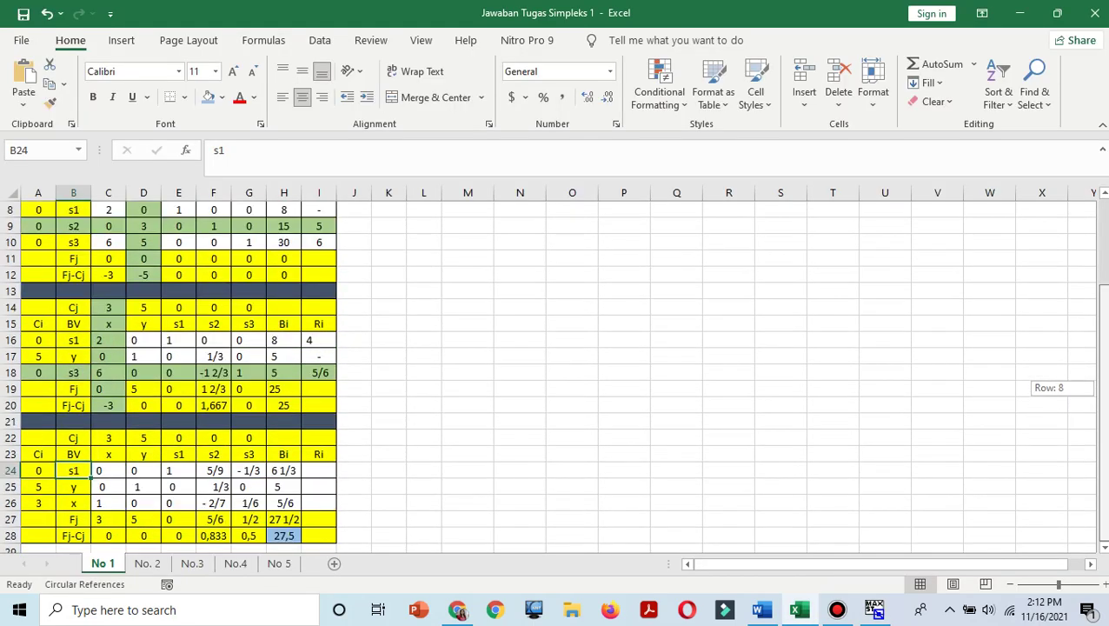
left_click(285, 534)
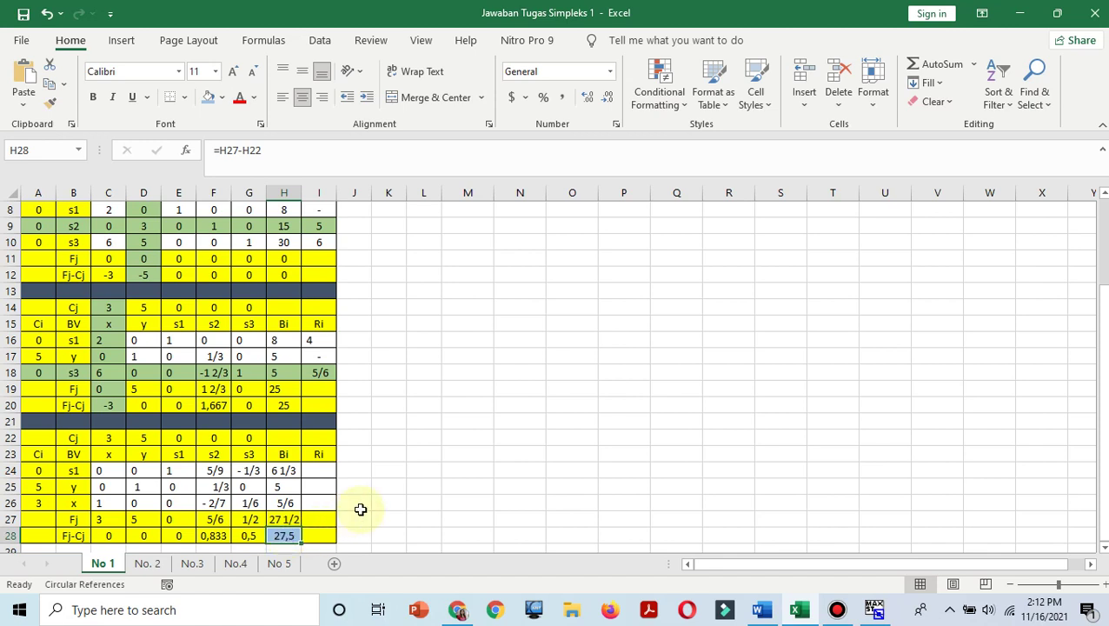
left_click(65, 497)
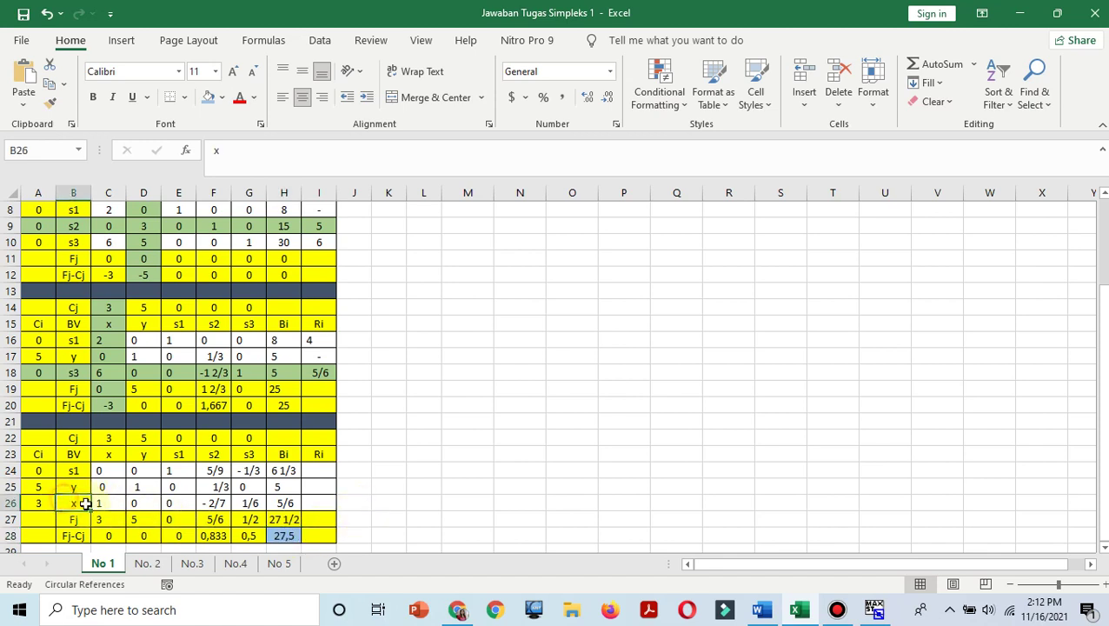
Step: Enter the formula =5/6 in cell O25 to get the decimal value of x
left_click(567, 484)
type("=5/6")
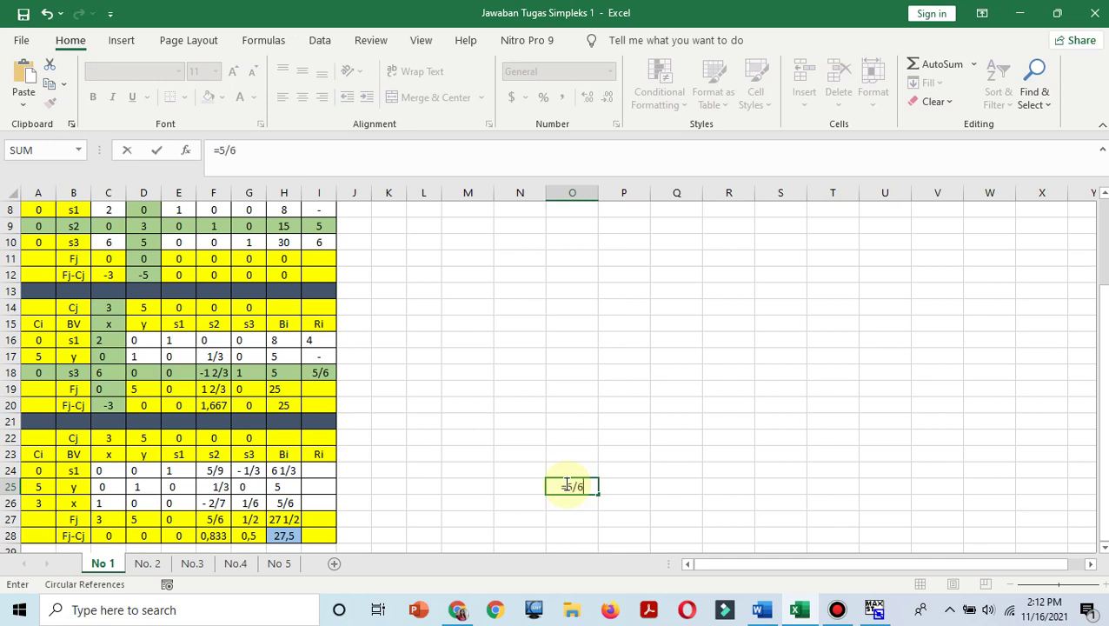
key("Return")
left_click(573, 488)
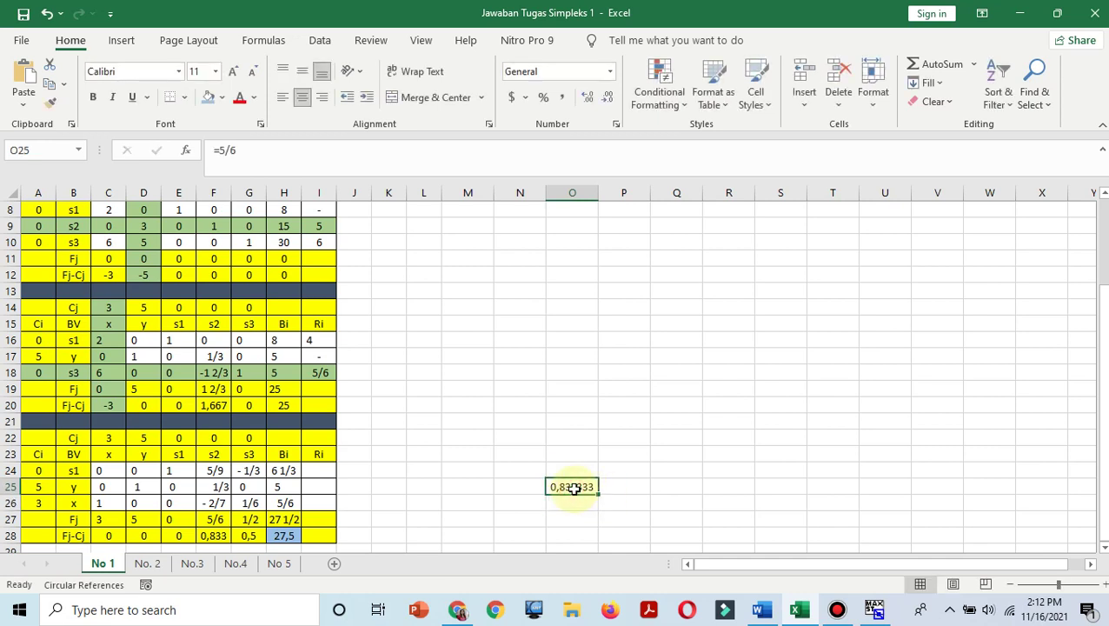
Step: Shrink the Excel window and place it beside the LINDO report to compare the final tableau, including the s1 row
left_click(1057, 14)
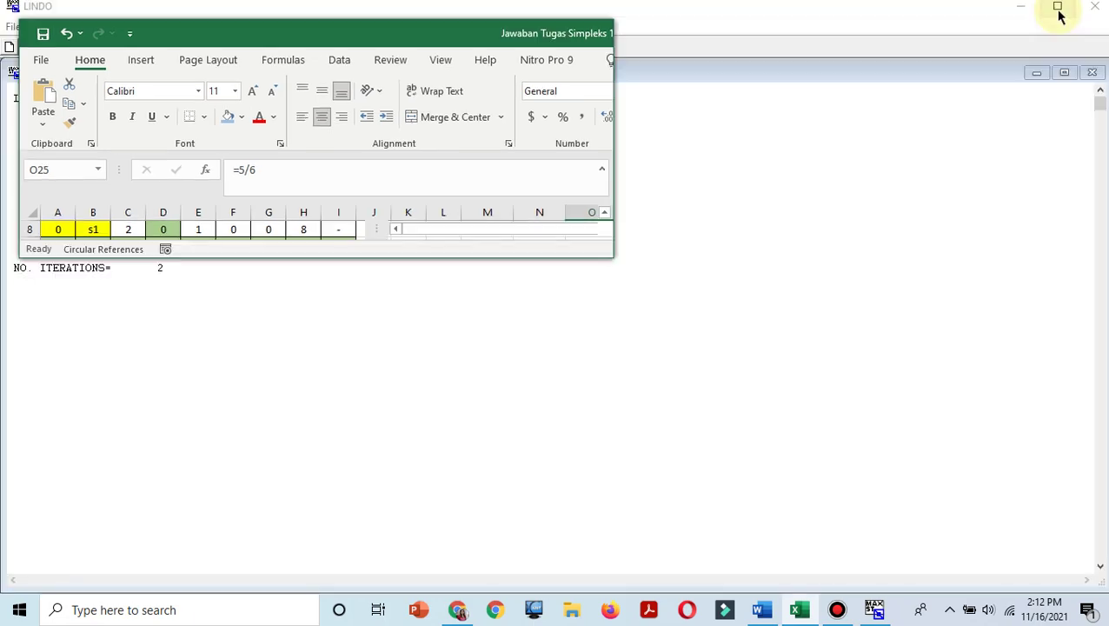
left_click_drag(379, 258, 384, 574)
left_click_drag(362, 39, 710, 45)
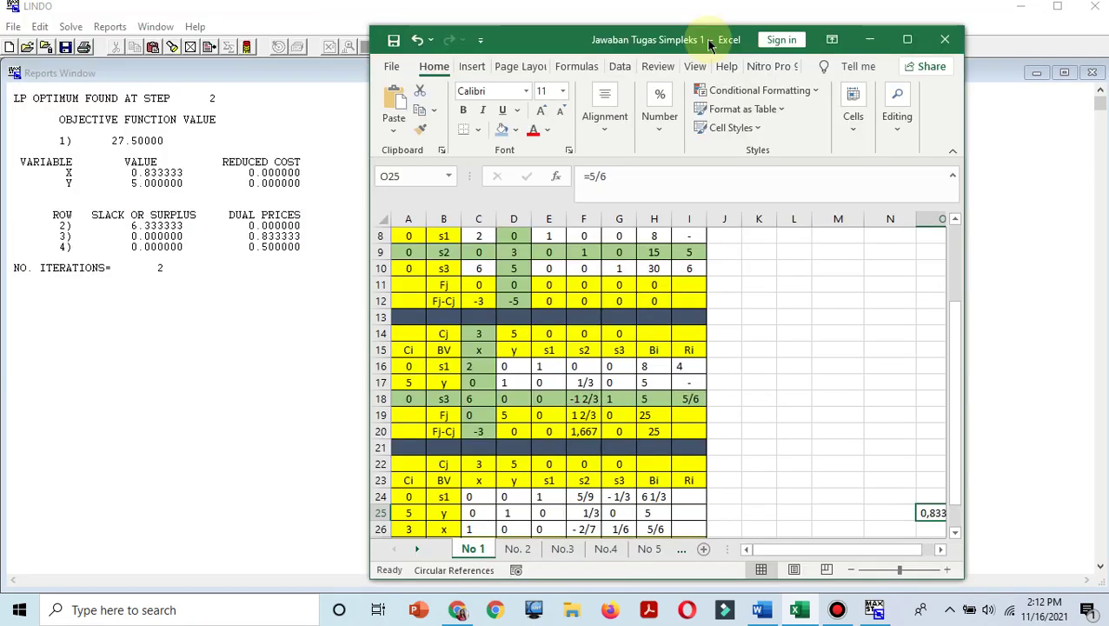
left_click(687, 398)
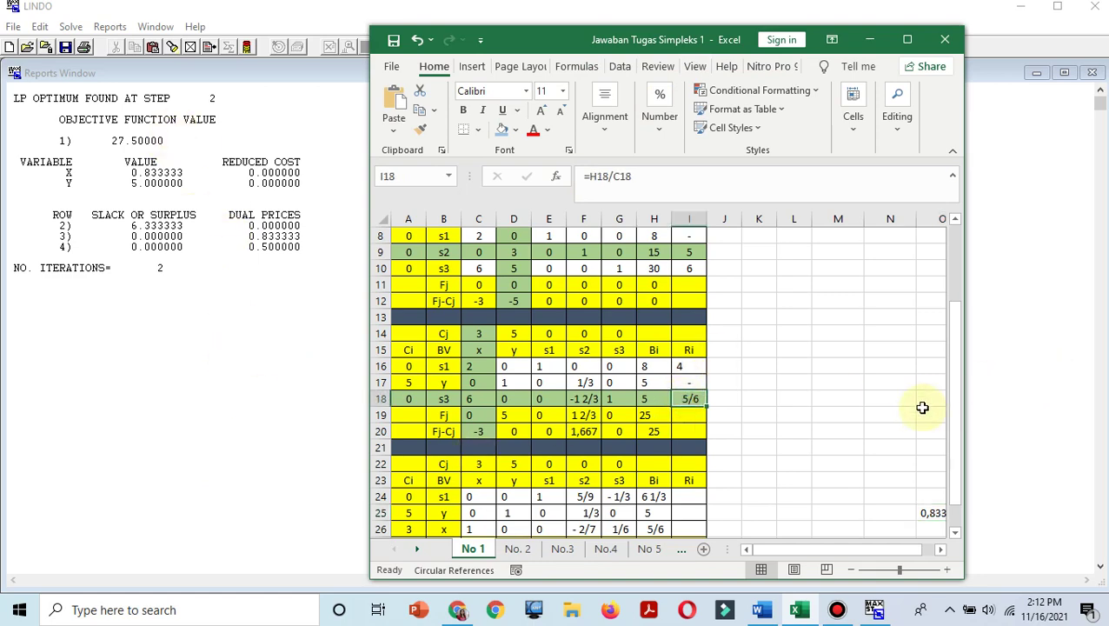
left_click_drag(957, 439, 954, 478)
left_click(446, 463)
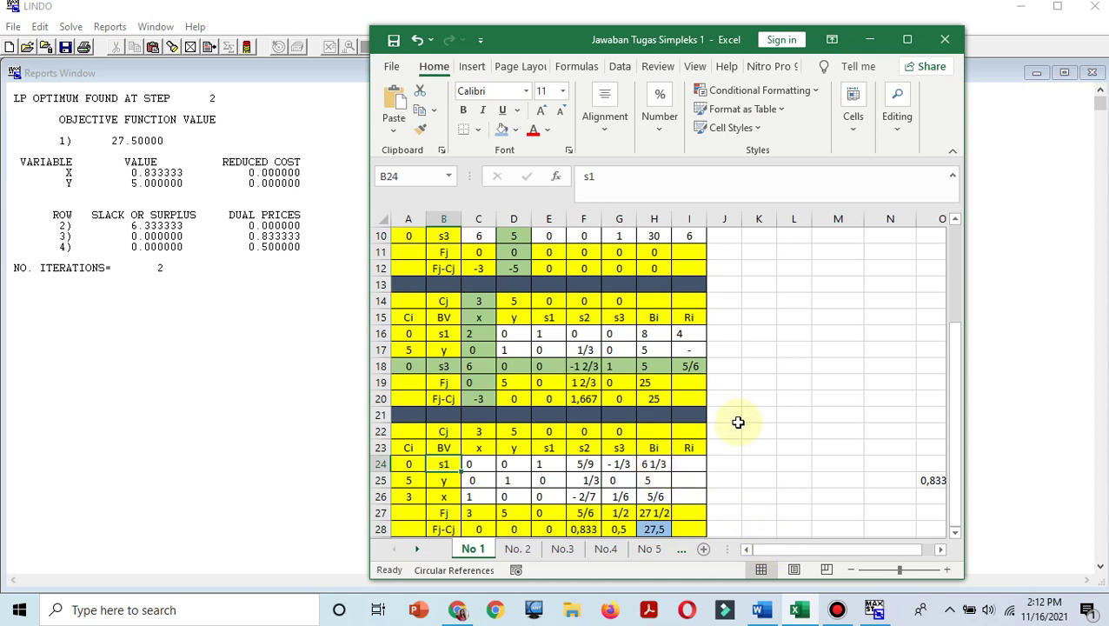
Step: Close the LINDO report window, switch to Word and copy the assignment text from problem 2 through problem 4
left_click(212, 451)
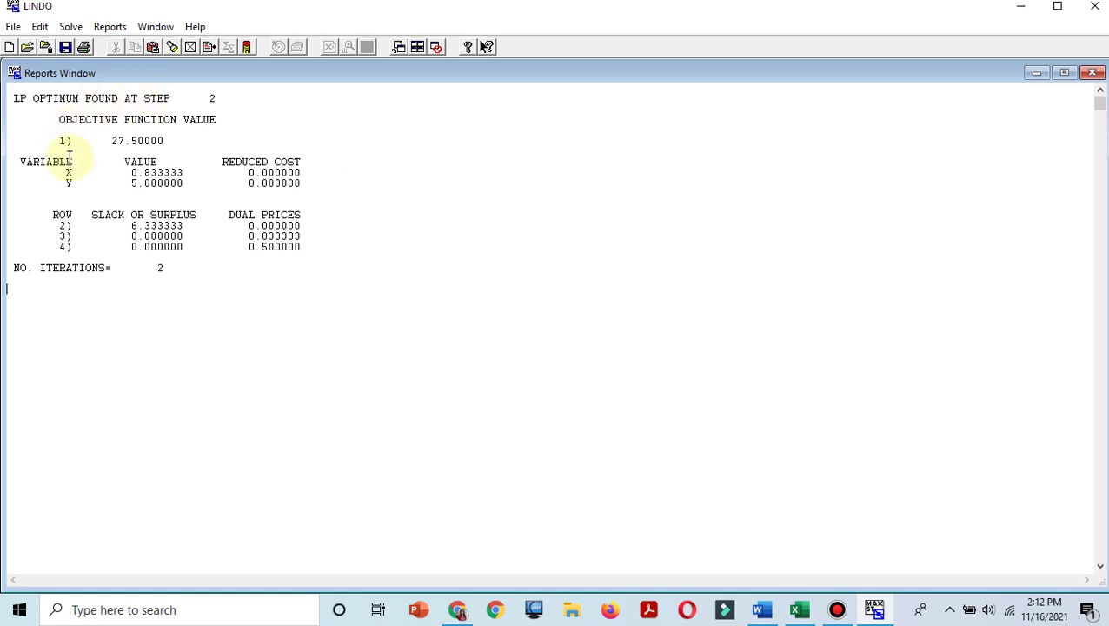
left_click(1094, 74)
left_click(763, 611)
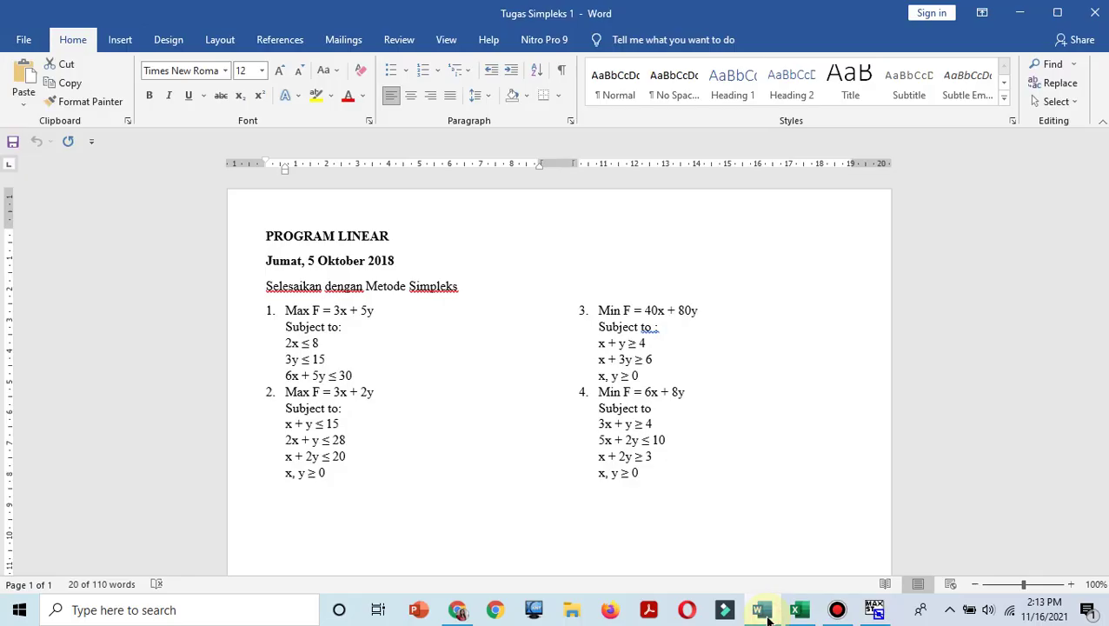
left_click(333, 481)
left_click(273, 392, "shift")
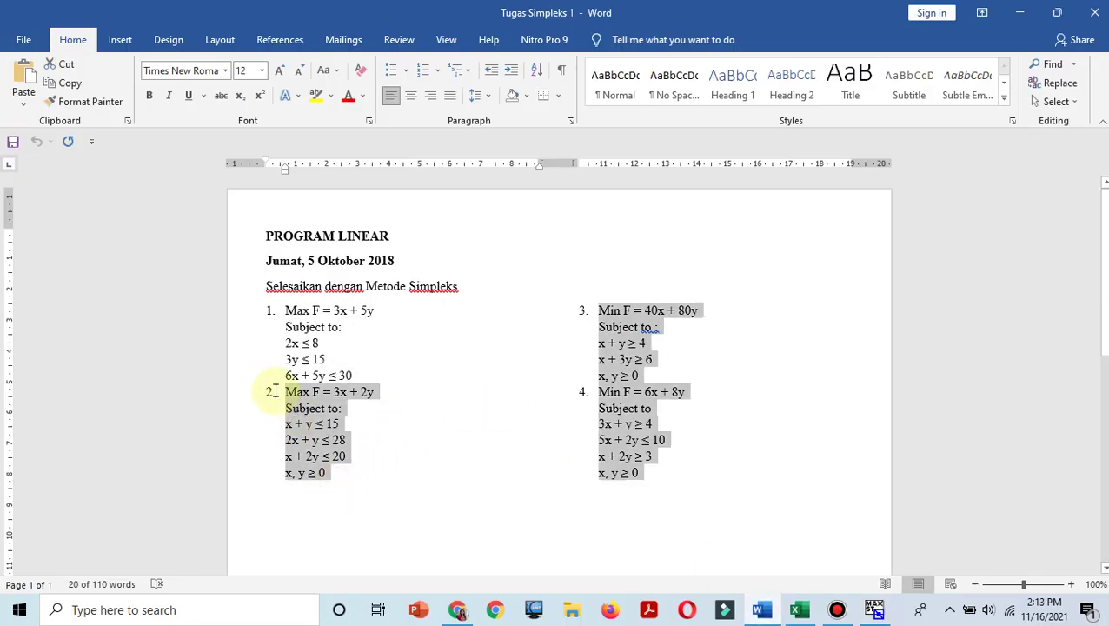
left_click_drag(274, 392, 280, 395)
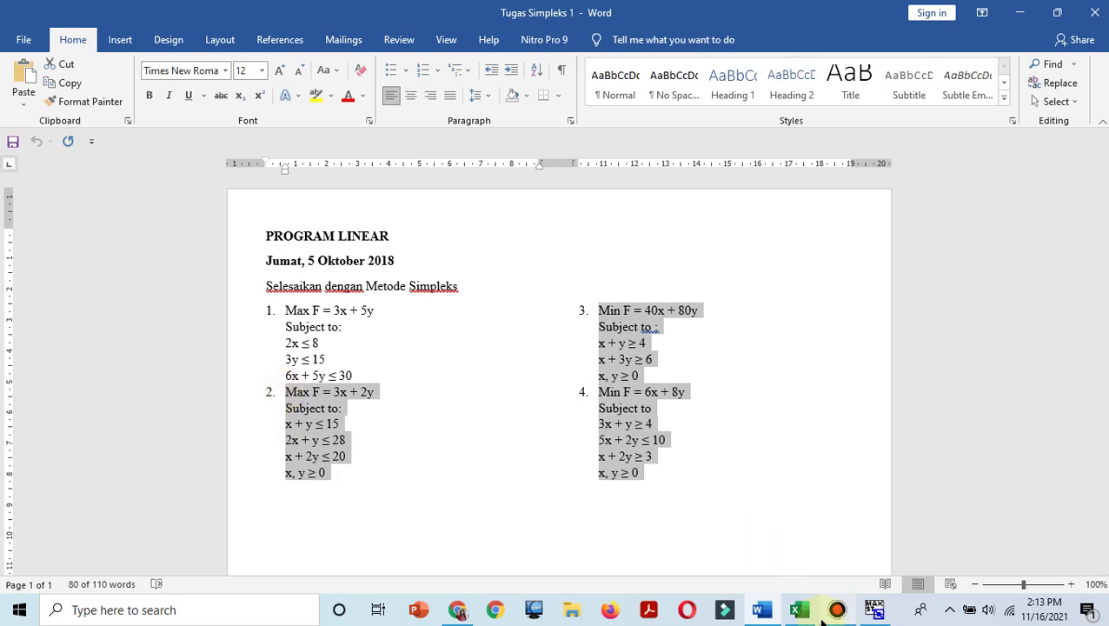
mouse_move(801, 617)
Step: Switch back to LINDO and maximize the untitled model window
left_click(875, 611)
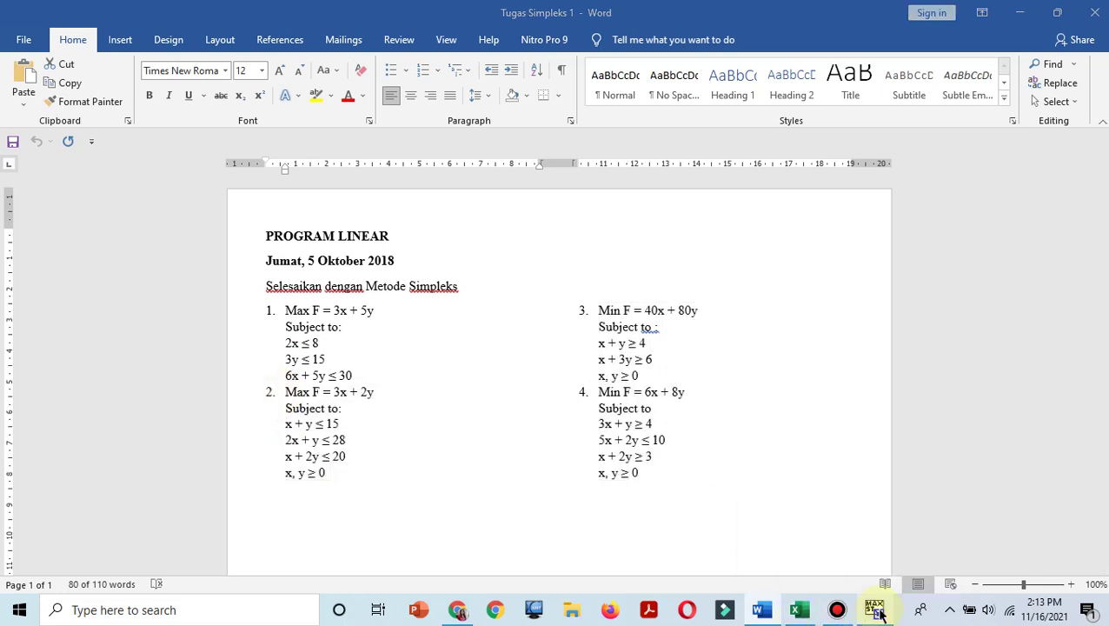
left_click(873, 610)
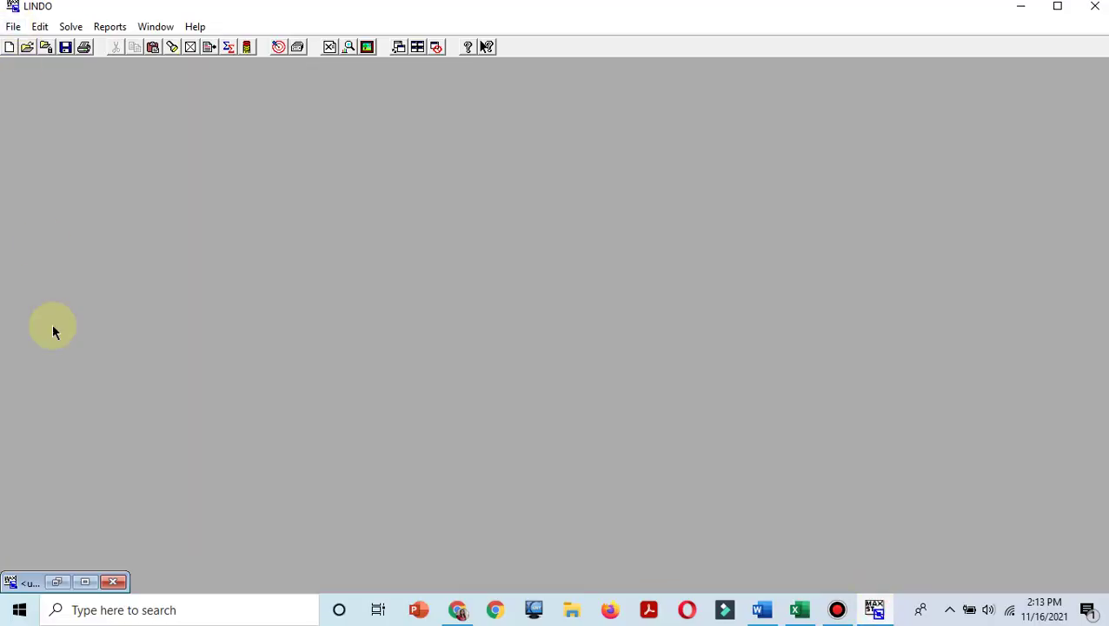
left_click(84, 581)
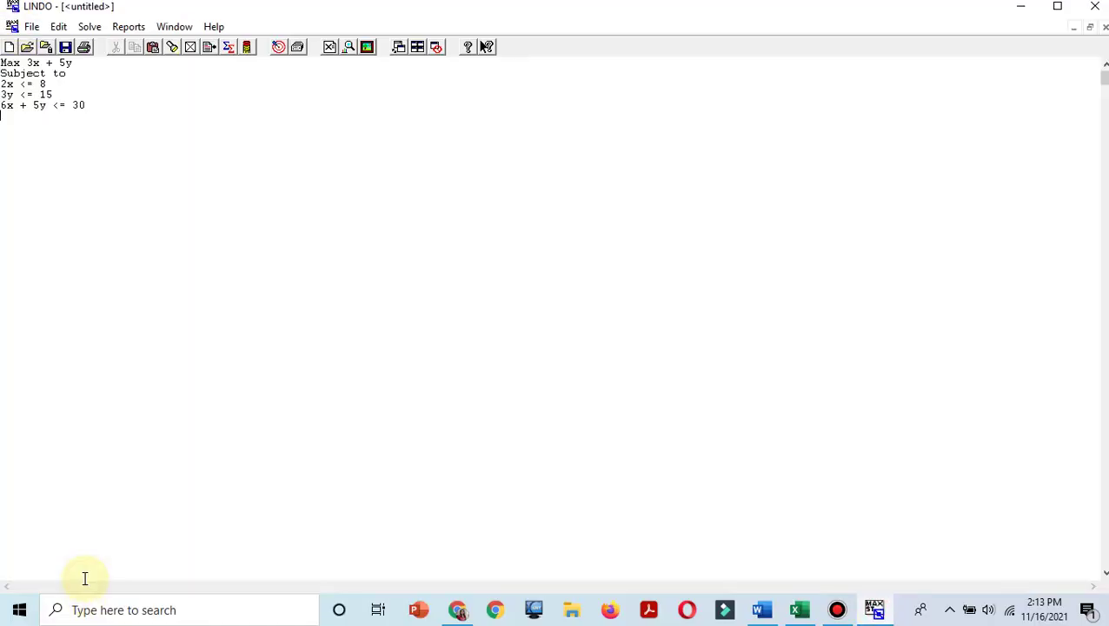
Step: Replace the entire problem 1 model with the problem text copied from Word
left_click_drag(86, 104, 2, 75)
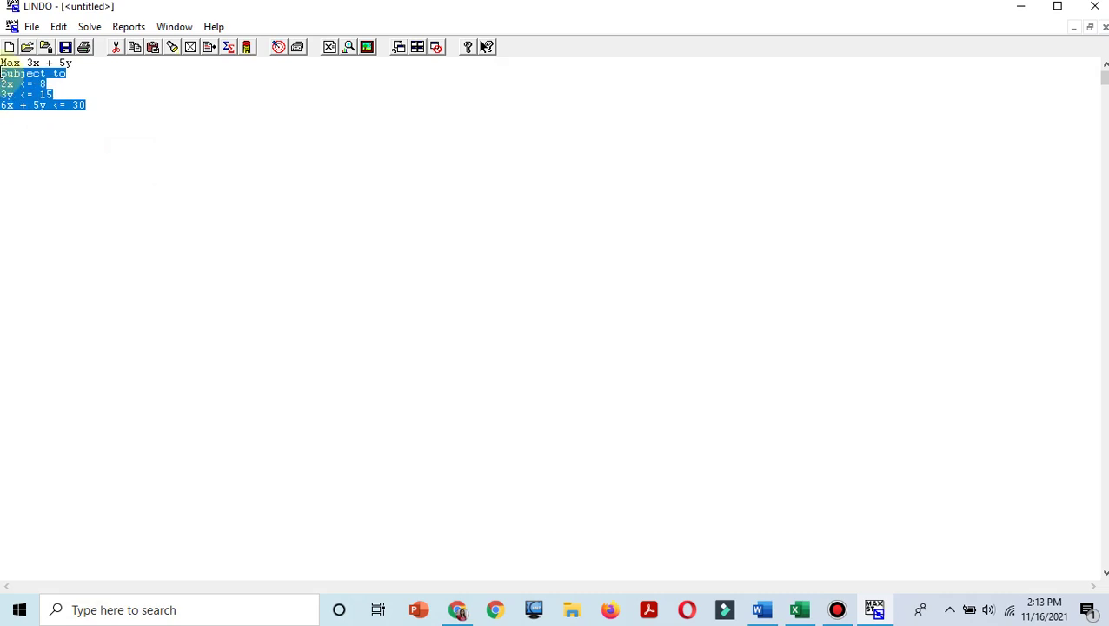
left_click(113, 213)
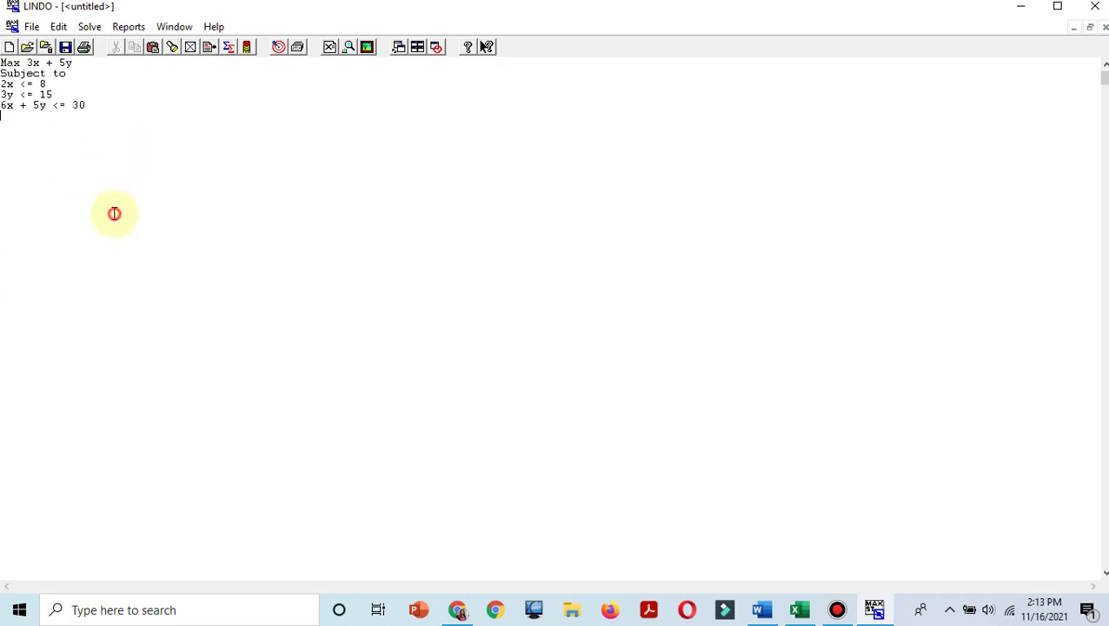
key("ctrl+a")
left_click(9, 47)
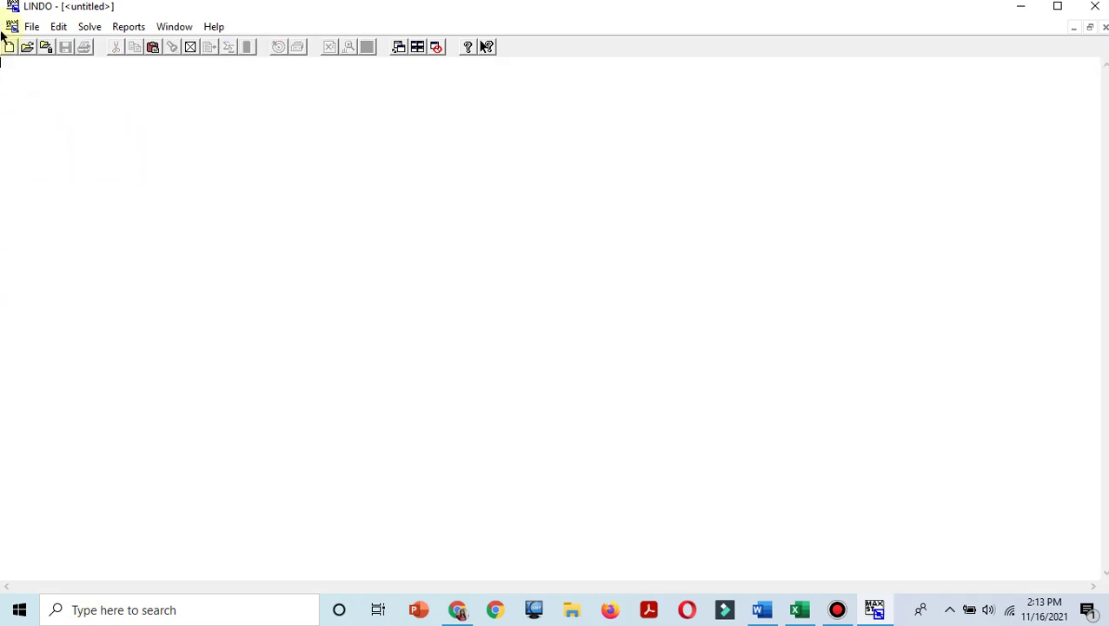
type("2.\tMax F = 3x + 2y Subject to: x + y ? 15 2x + y ? 28 x + 2y ? 20 x, y ? 0 3.\tMin F = 40x + 80y Subject to : x + y ? 4 x + 3y ? 6 x, y ? 0 4.\tMin F = 6x + 8y Subject to 3x + y ? 4 5x + 2y ? 10 x + 2y ? 3 x, y ? 0")
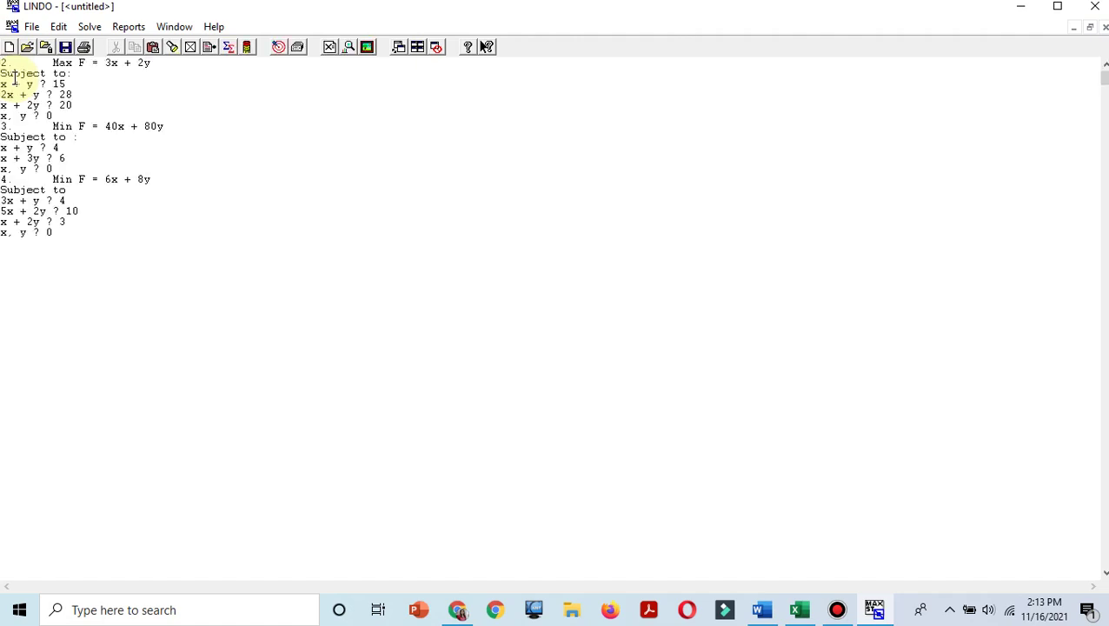
key("ctrl+z")
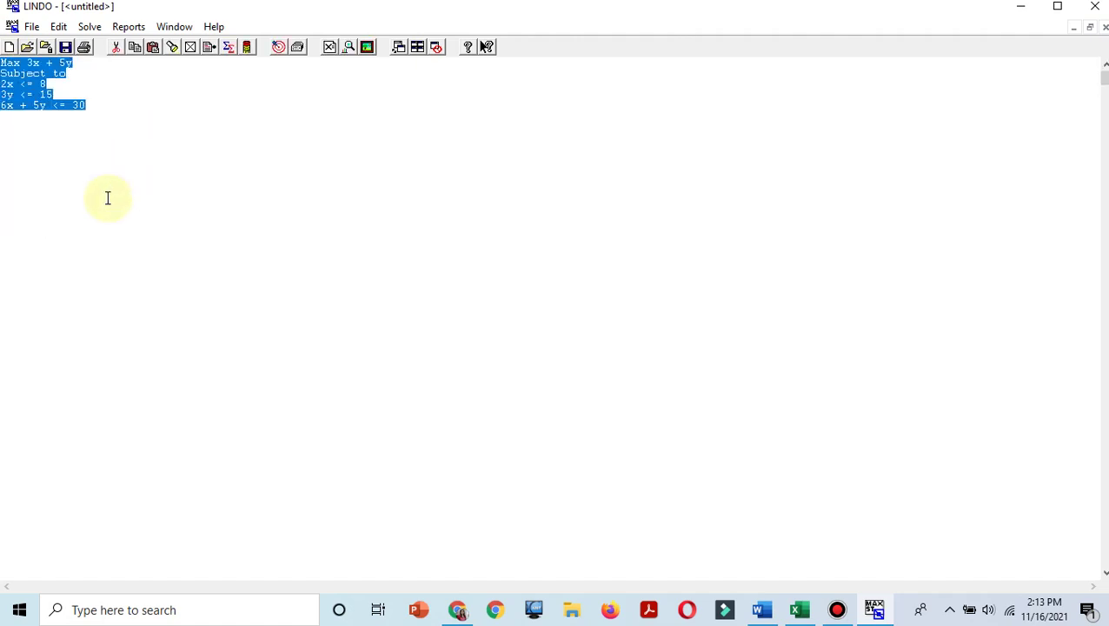
key("ctrl+v")
Step: Delete the text of problems 3 and 4 and the number in front of the problem 2 objective
left_click_drag(82, 242, 3, 128)
key("Delete")
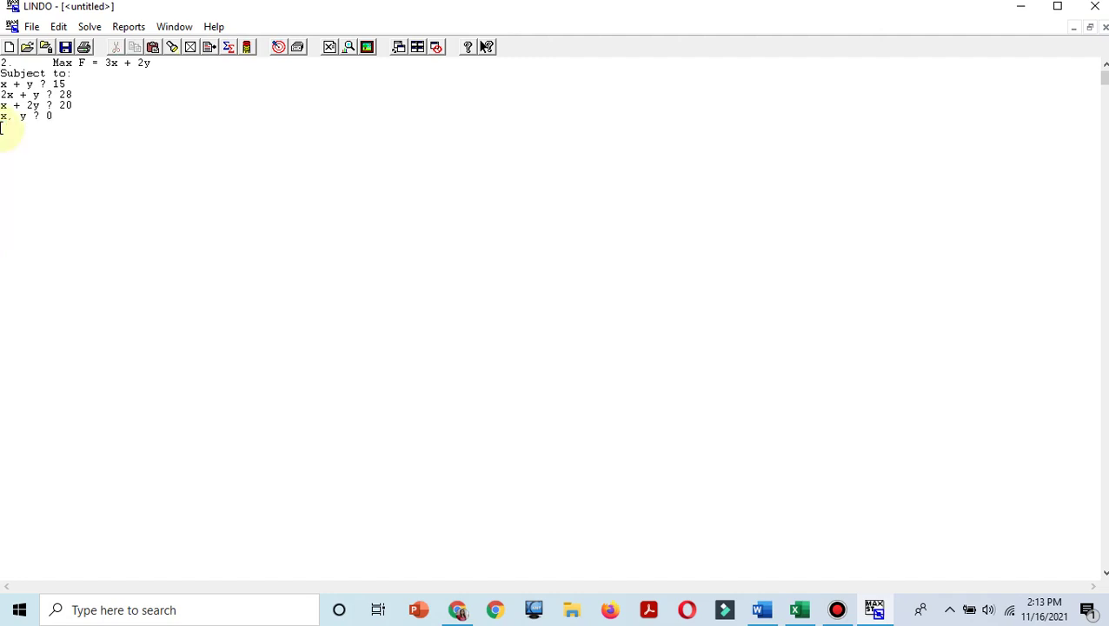
left_click_drag(53, 62, 4, 56)
key("Delete")
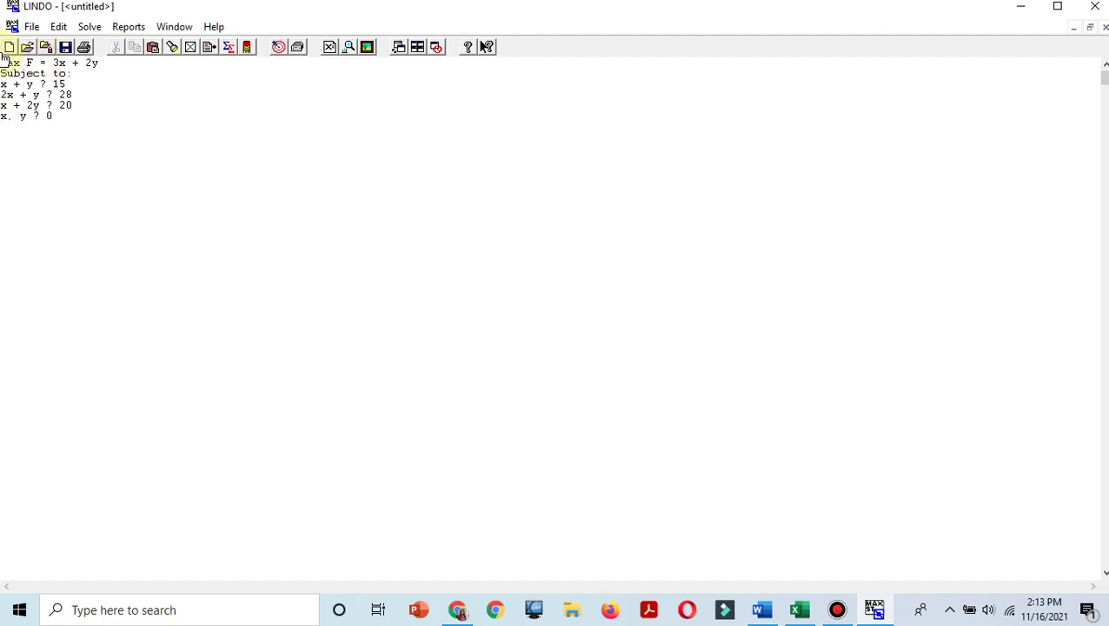
Step: Clean up the model's opening lines so they read "Max 3x + 2y" and "Subject to"
left_click(51, 63)
key("BackSpace")
key("BackSpace")
key("BackSpace")
key("BackSpace")
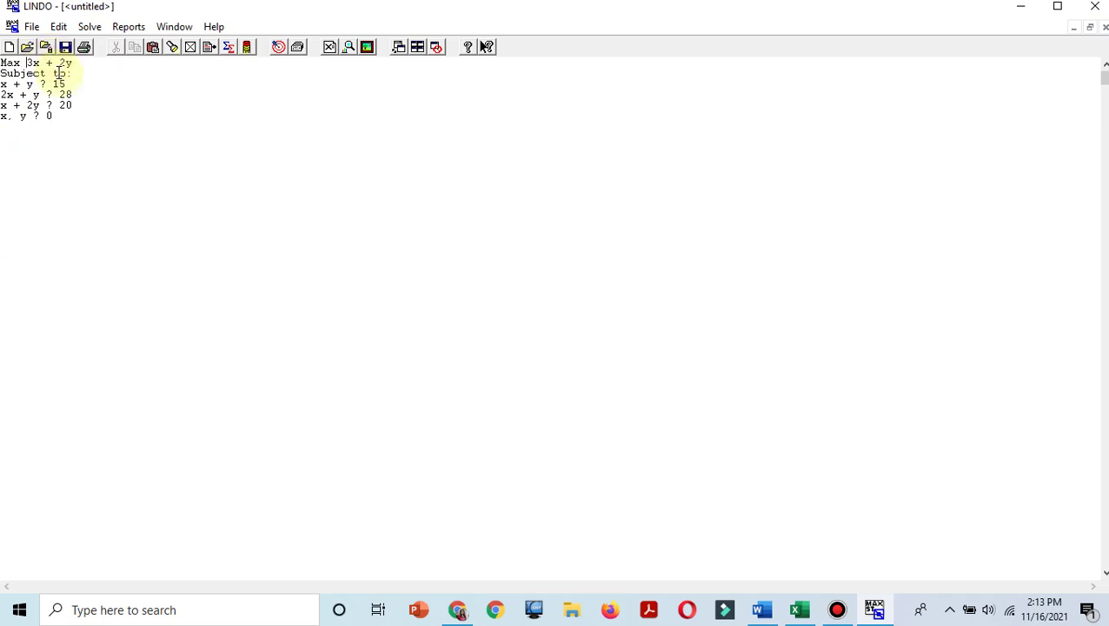
left_click(73, 76)
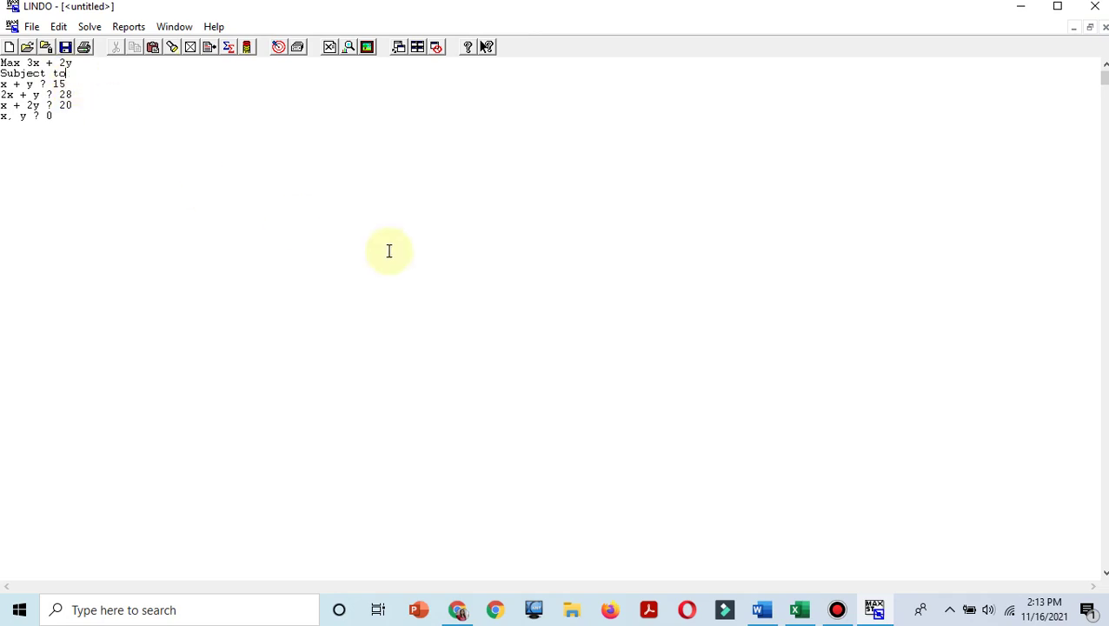
Step: Check the inequality signs in Word and correct the constraints to x + y <= 15, 2x + y <= 28 and x + 2y <= 20
left_click(763, 609)
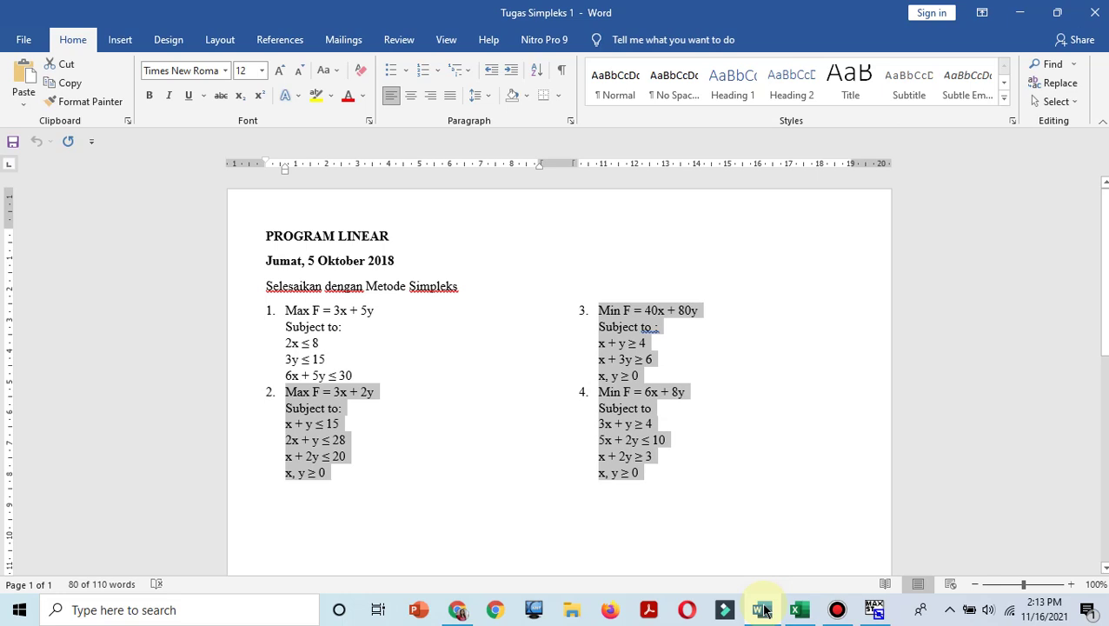
left_click(762, 609)
left_click(46, 84)
type("<= 15")
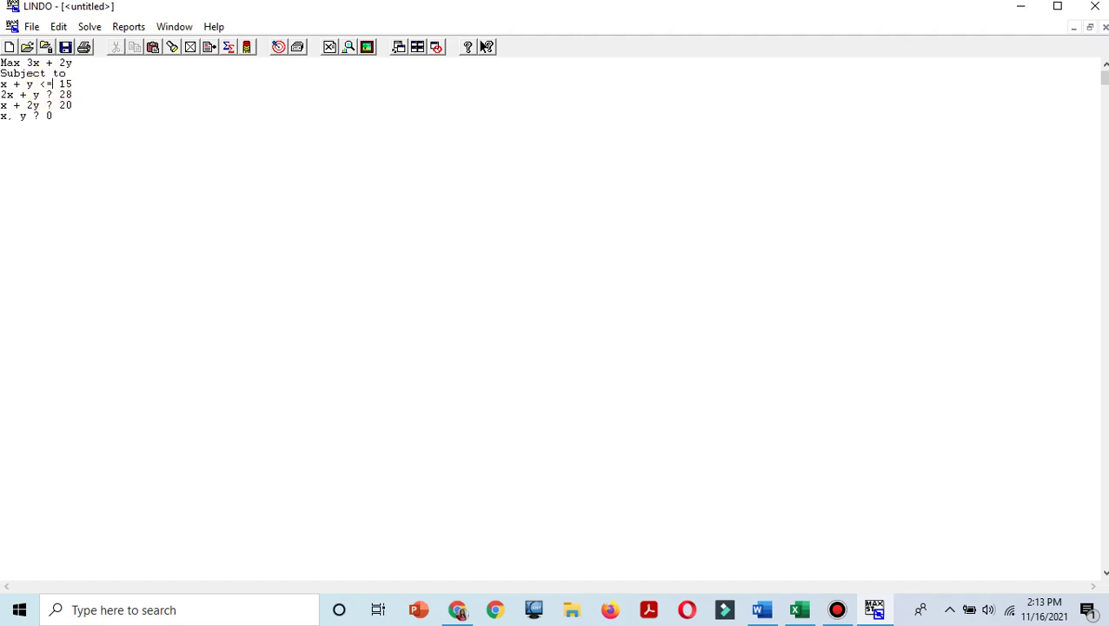
key("BackSpace")
type("<=")
key("BackSpace")
type("<=")
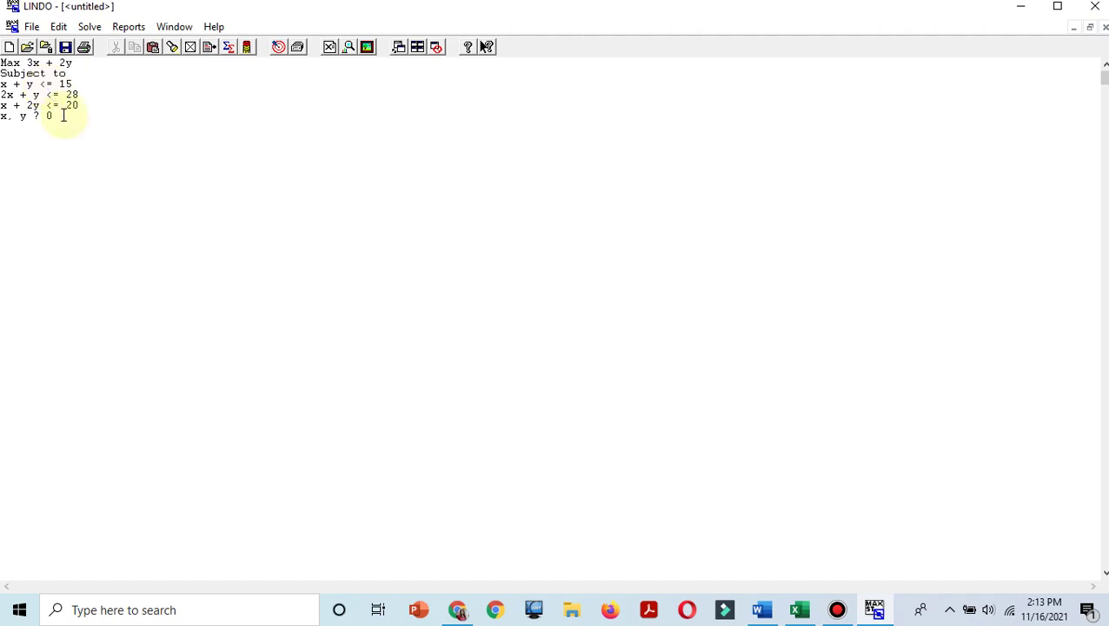
Step: Delete the non-negativity line for x and y from the end of the model
left_click_drag(58, 116, 2, 118)
left_click(77, 137)
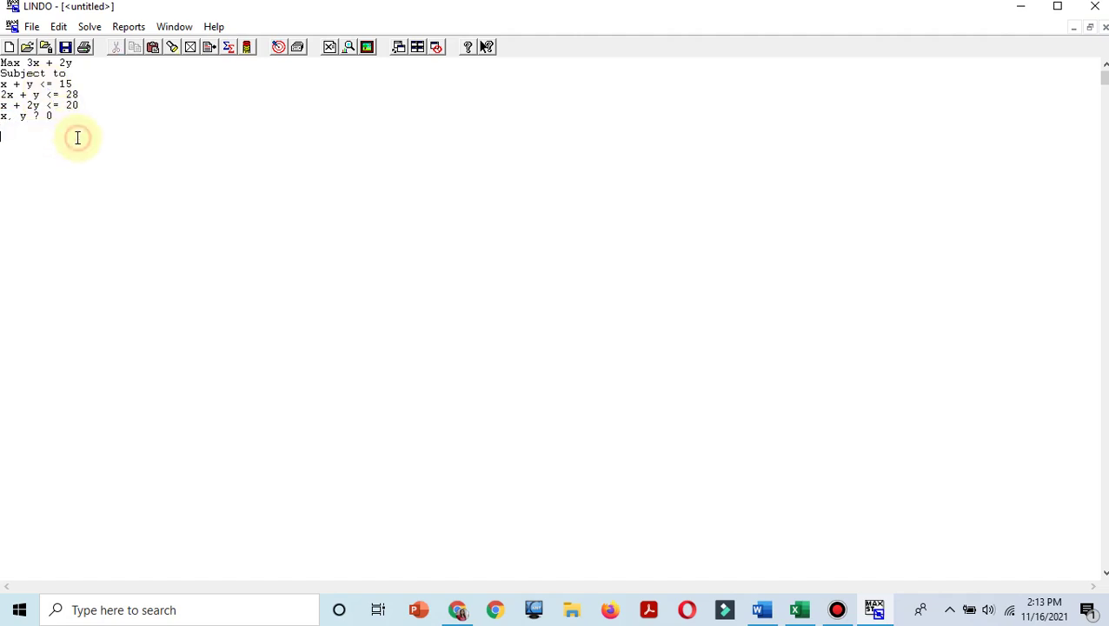
left_click_drag(59, 116, 1, 120)
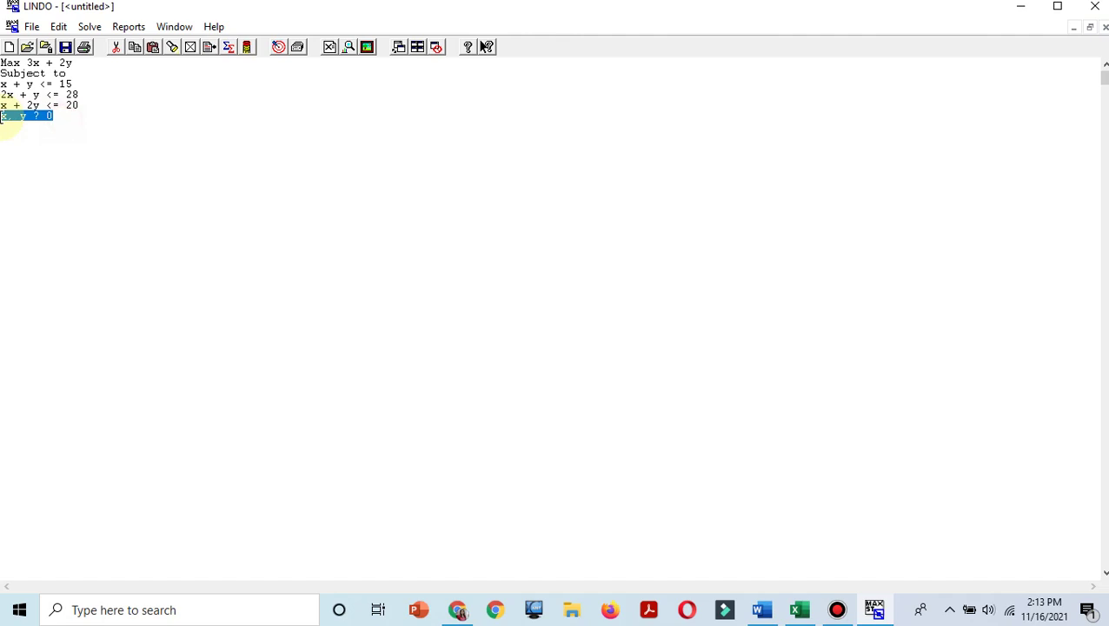
key("Delete")
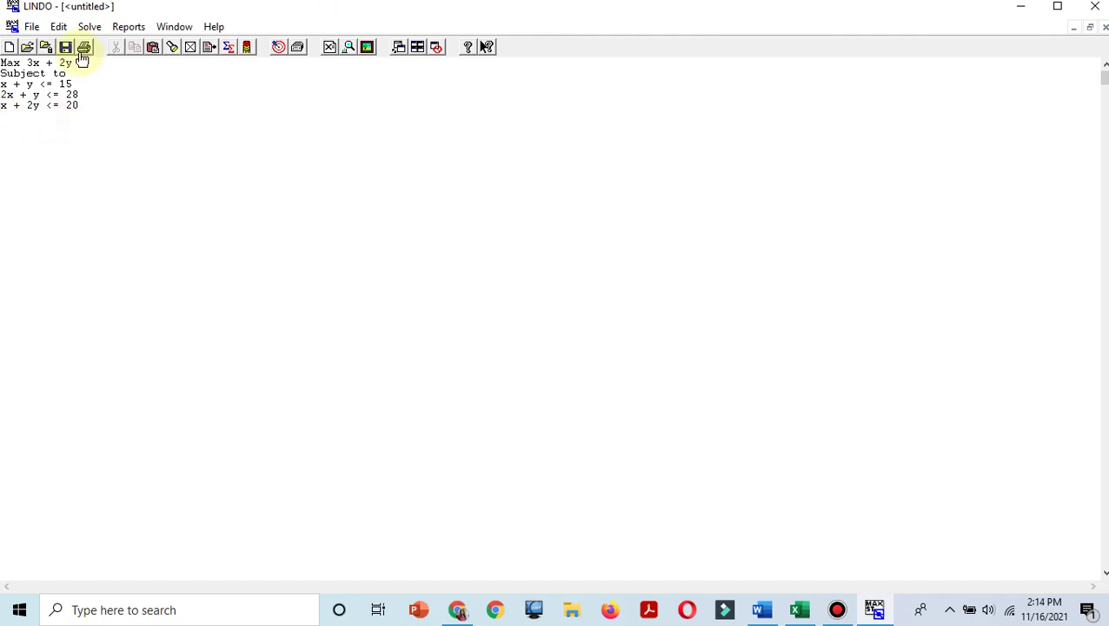
Step: Solve the problem 2 model without range (sensitivity) analysis and close the solver status to view the report
left_click(90, 27)
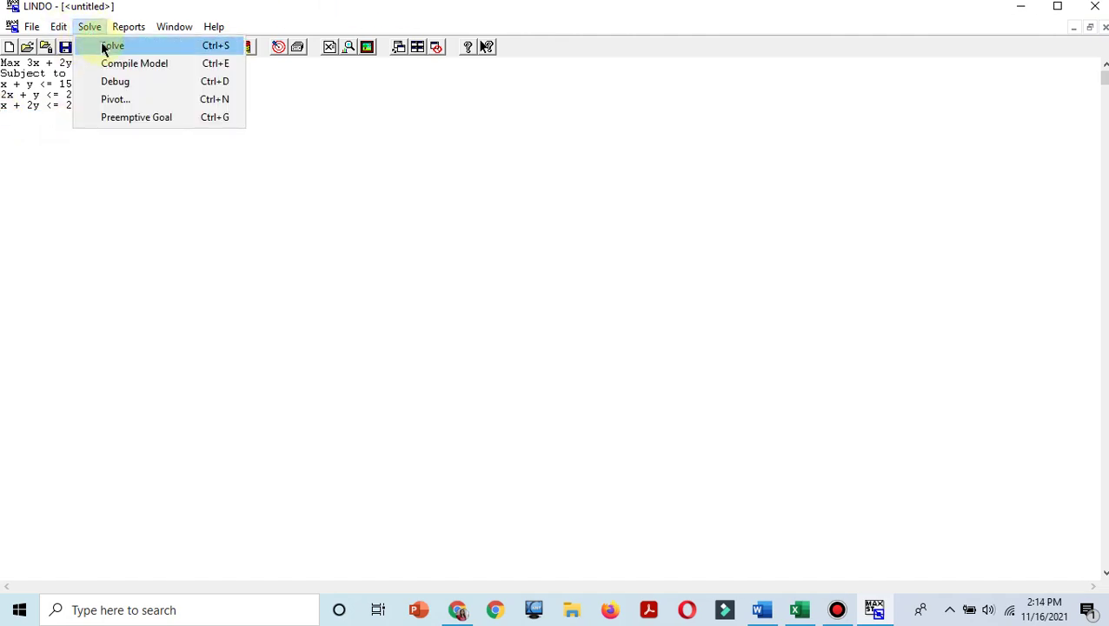
left_click(104, 45)
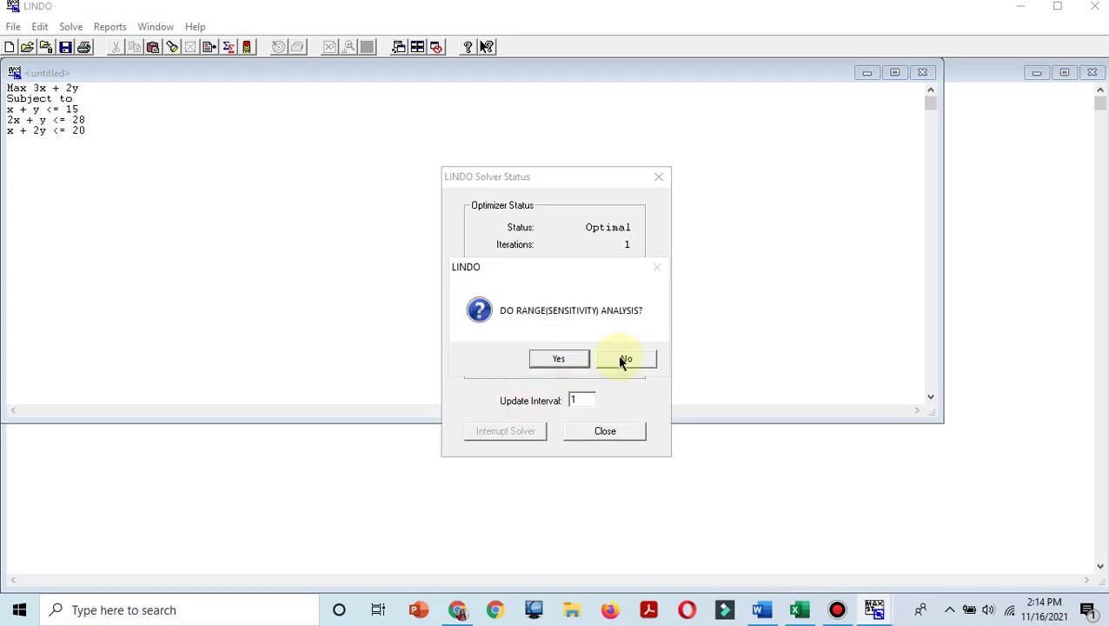
left_click(617, 360)
left_click(605, 430)
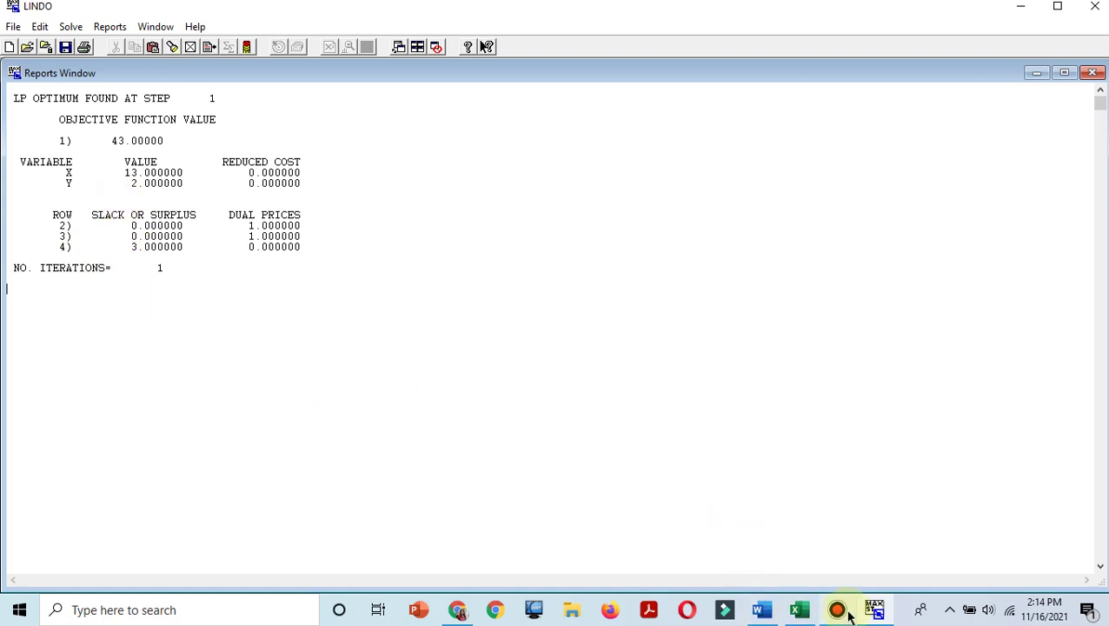
Step: Switch to the Excel workbook, open sheet No. 2 at its first tableau and move the window clear of the LINDO report
mouse_move(799, 610)
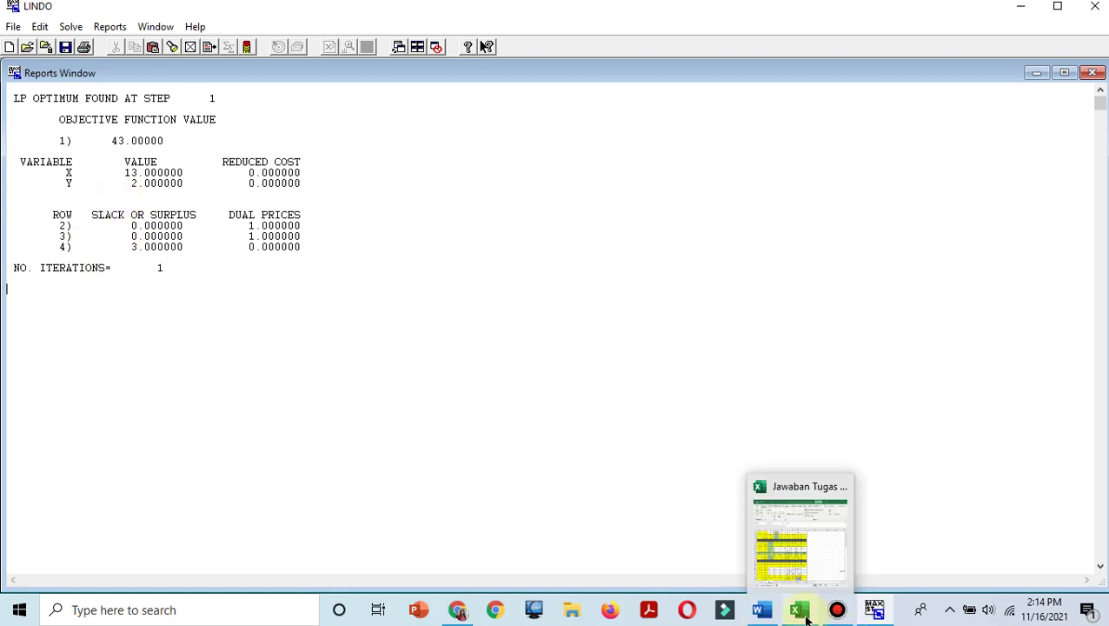
left_click(804, 565)
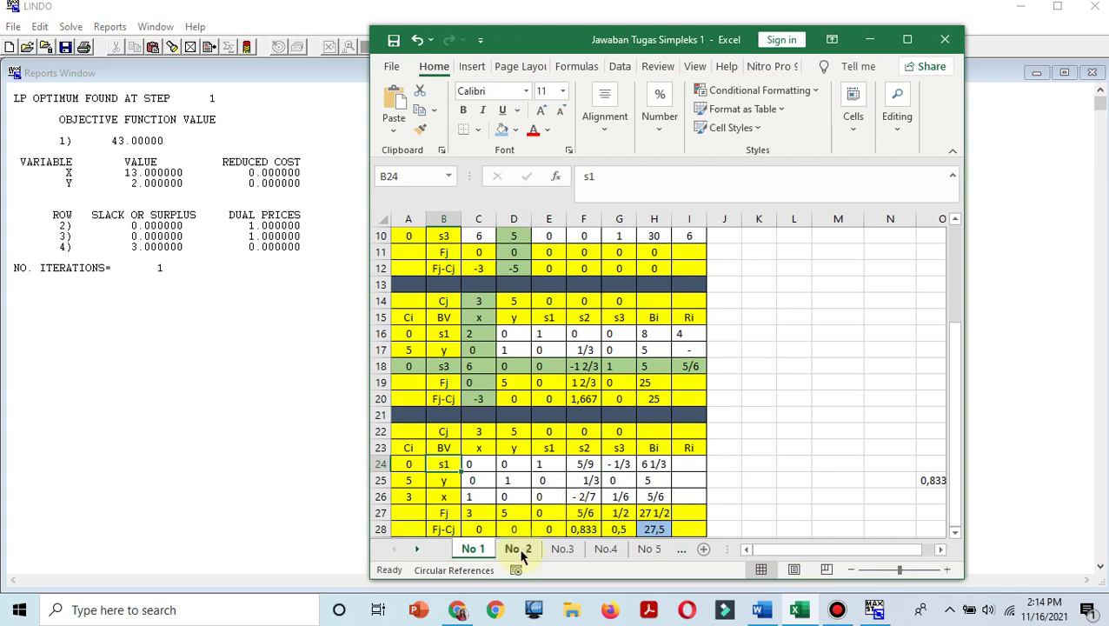
left_click(518, 549)
left_click_drag(956, 372, 965, 293)
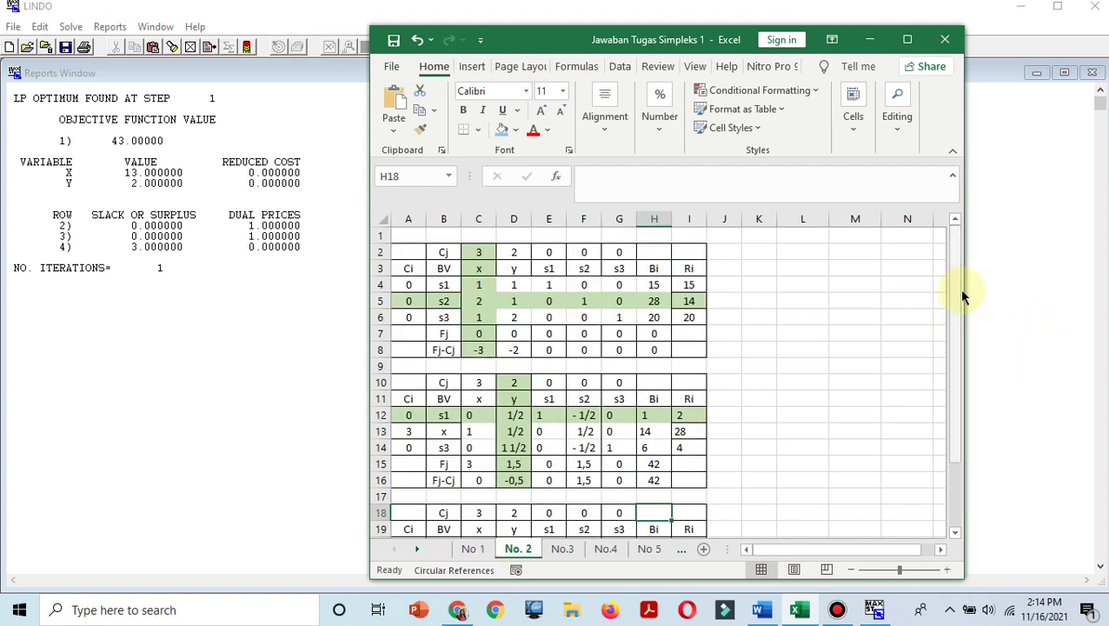
left_click_drag(658, 40, 780, 43)
left_click(686, 476)
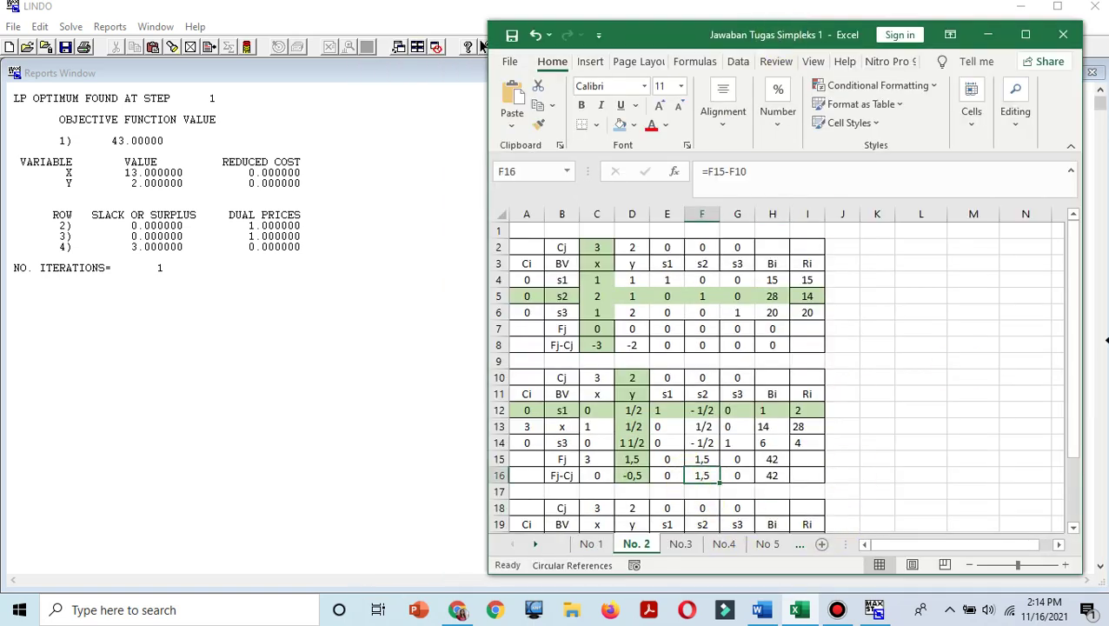
Step: Compare the objective value, the x, y and s3 rows of the final tableau on sheet No. 2 with the LINDO report
left_click_drag(1072, 359, 1080, 452)
left_click(779, 523)
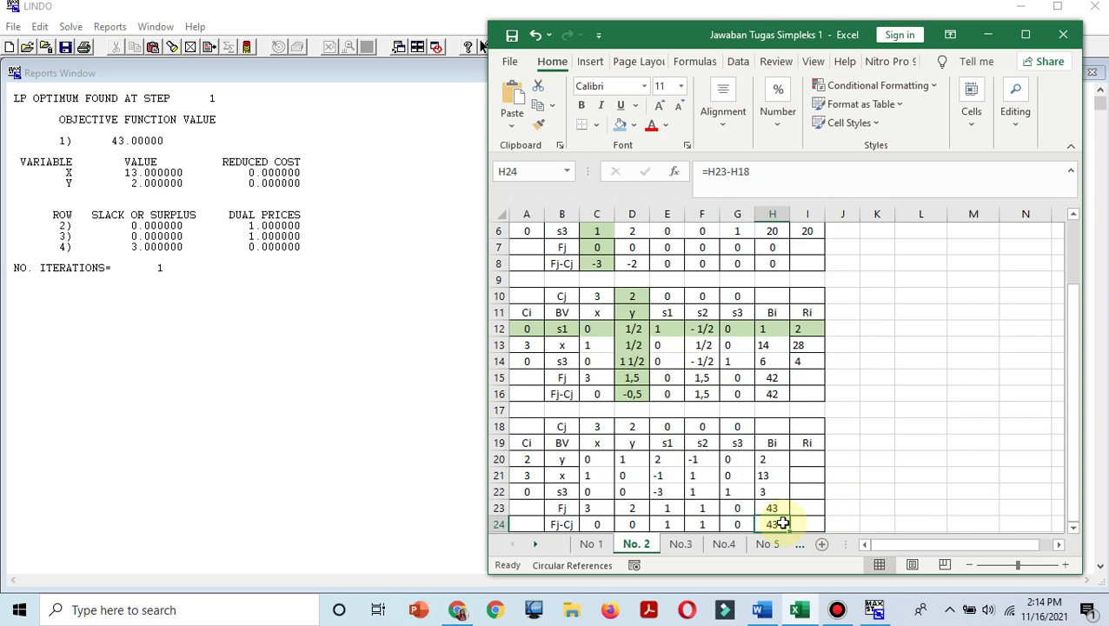
left_click_drag(561, 475, 741, 473)
left_click_drag(561, 459, 565, 493)
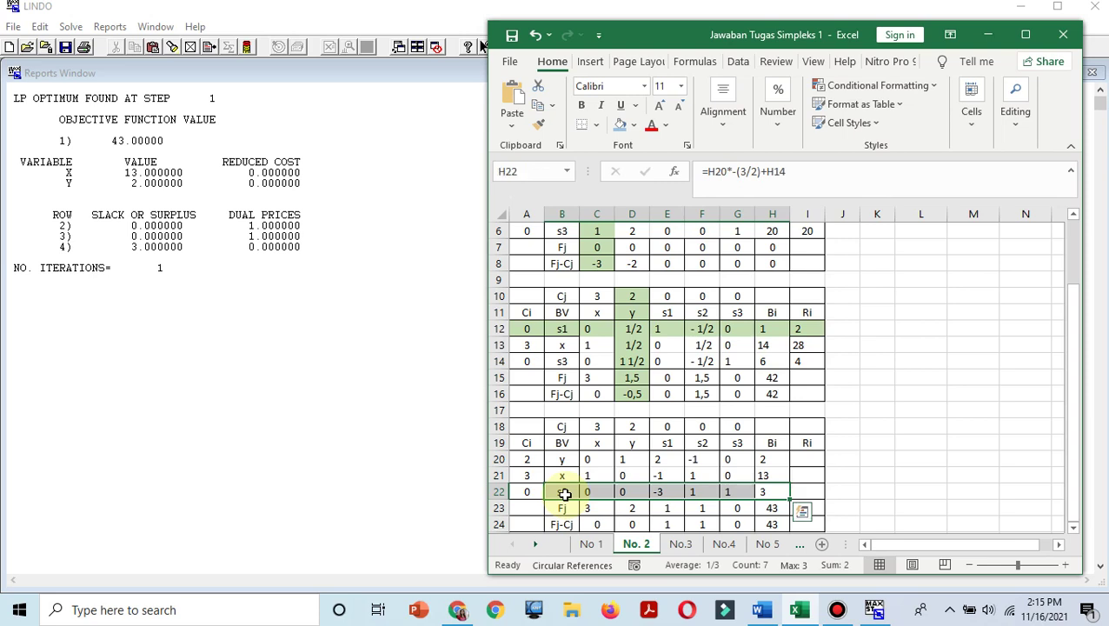
left_click_drag(565, 494, 776, 492)
Step: Return to LINDO, close the problem 2 report and clear the whole model text
left_click(316, 339)
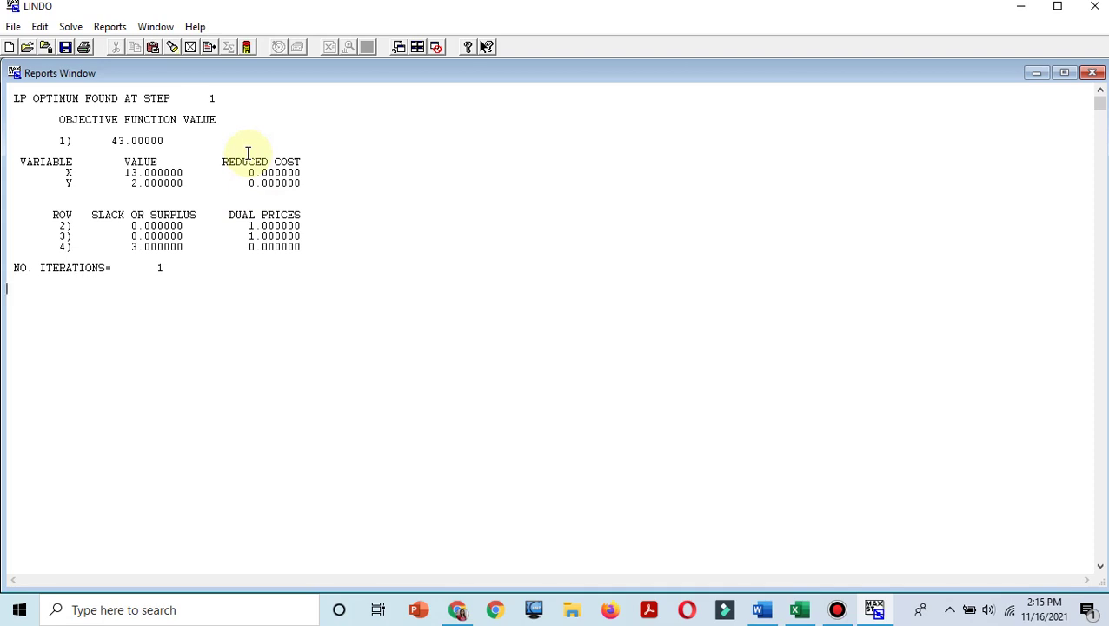
left_click(1098, 73)
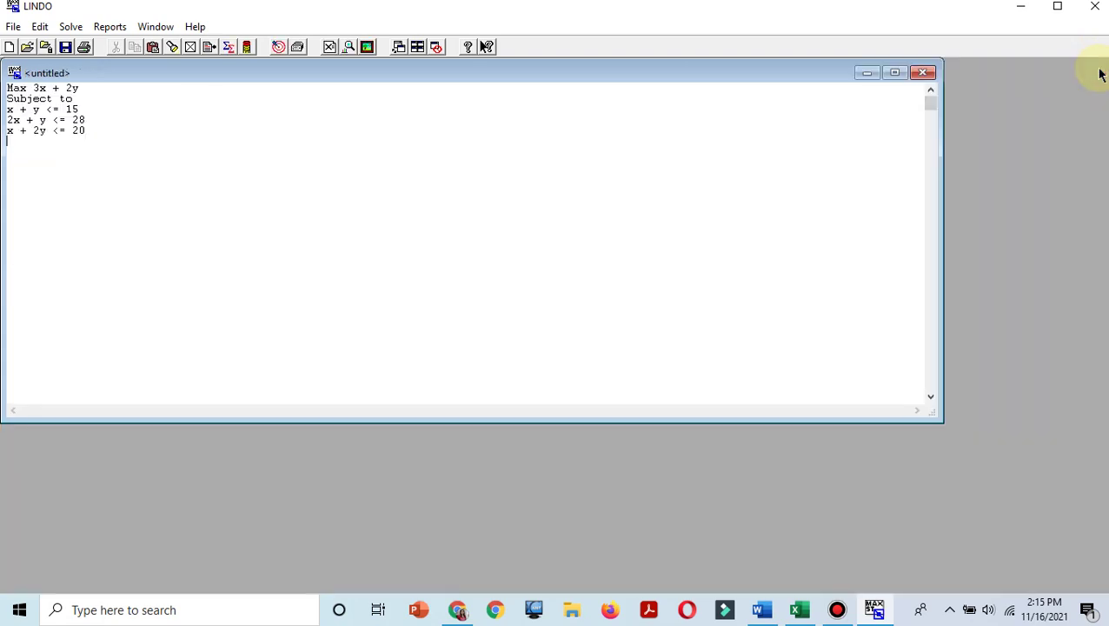
key("ctrl+a")
key("Delete")
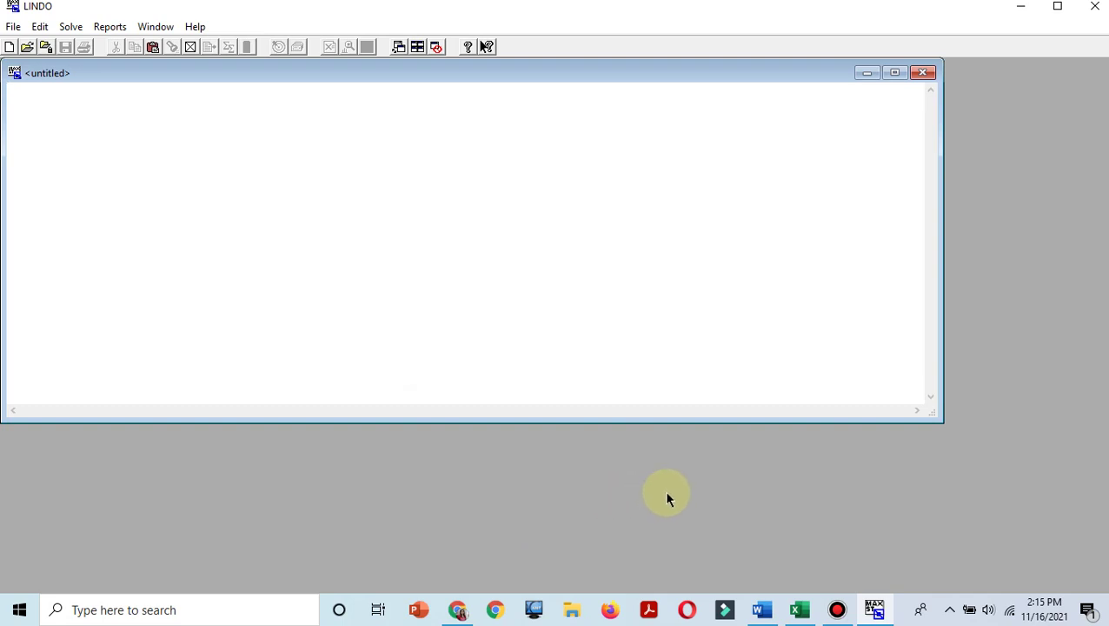
Step: Copy problem 3, from Min F = 40x + 80y through its non-negativity line, from the Word document into the empty LINDO model
mouse_move(756, 610)
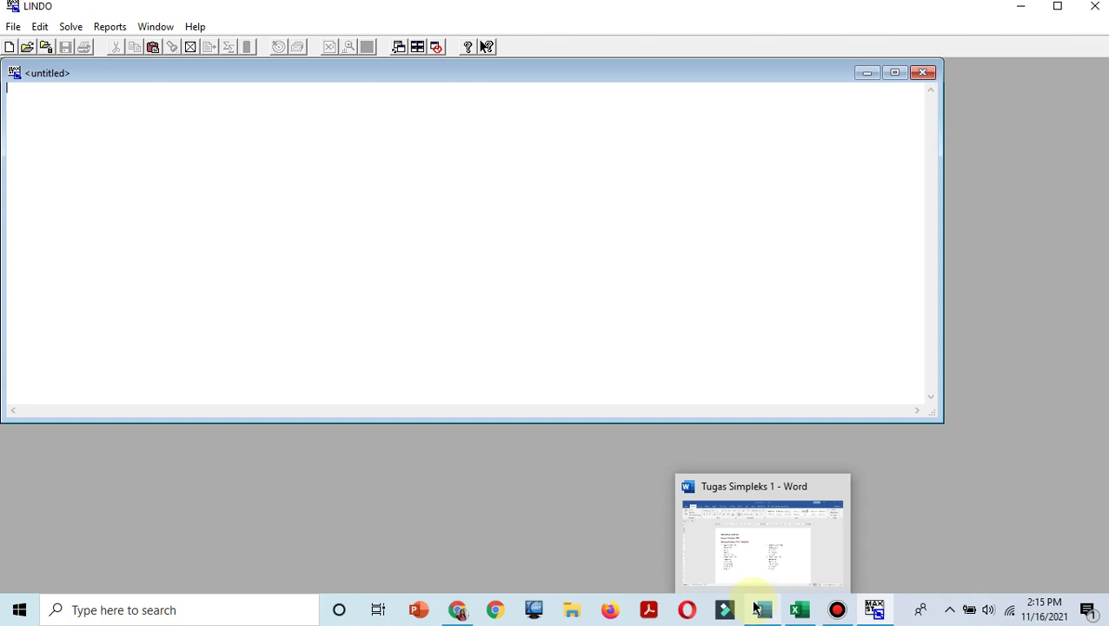
left_click(758, 538)
left_click_drag(665, 375, 597, 311)
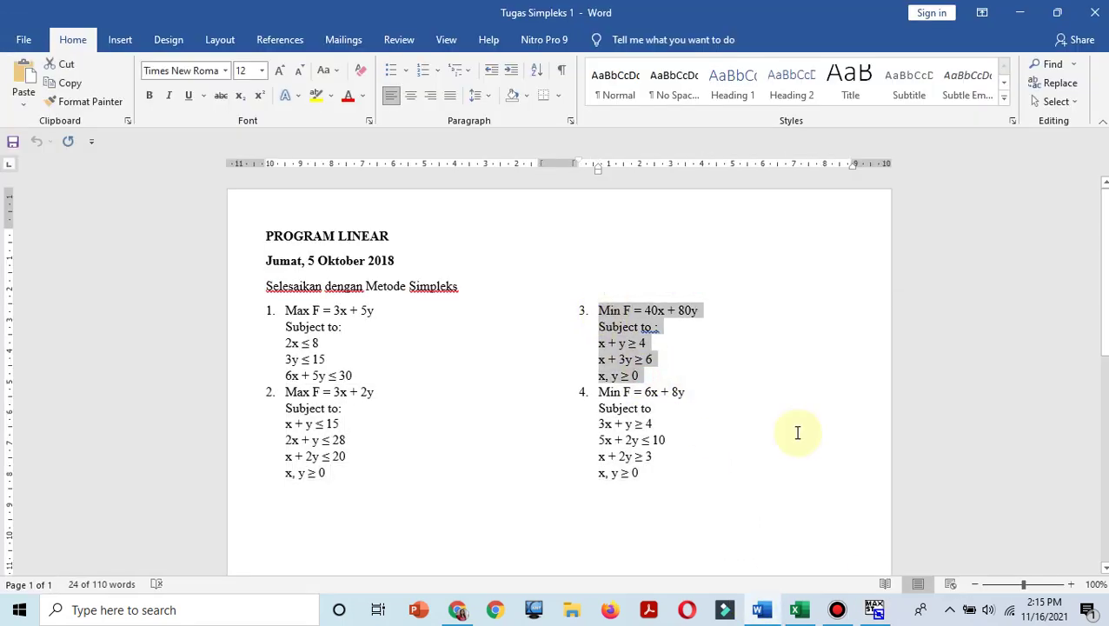
left_click(874, 610)
type("3\tMin F = 40x + 80y Subject to : x + y ? 4 x + 3y ? 6 x, y ? 0")
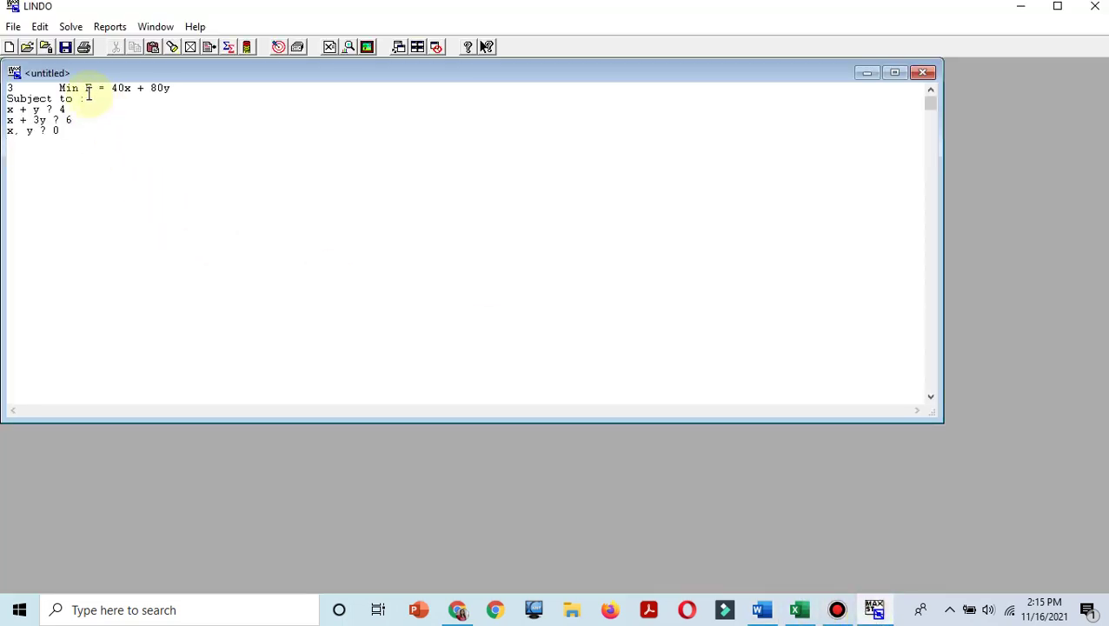
Step: Remove the problem number, "F =" and the colon so the model starts with "Min 40x + 80y" and "Subject to"
left_click_drag(59, 88, 9, 82)
key("Delete")
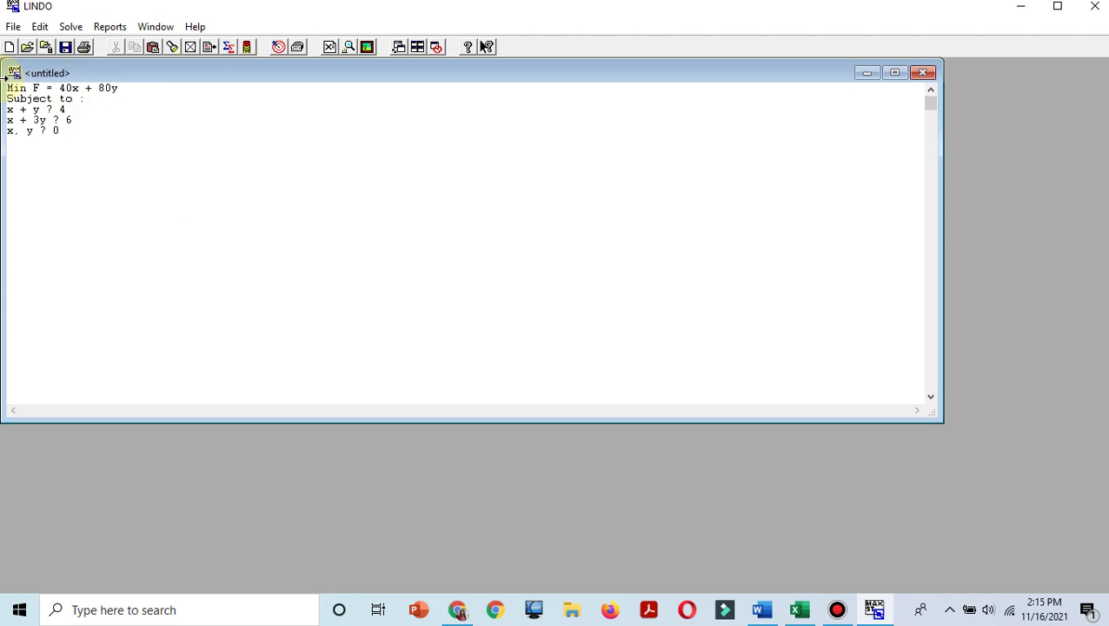
left_click(54, 89)
key("BackSpace")
key("BackSpace")
key("BackSpace")
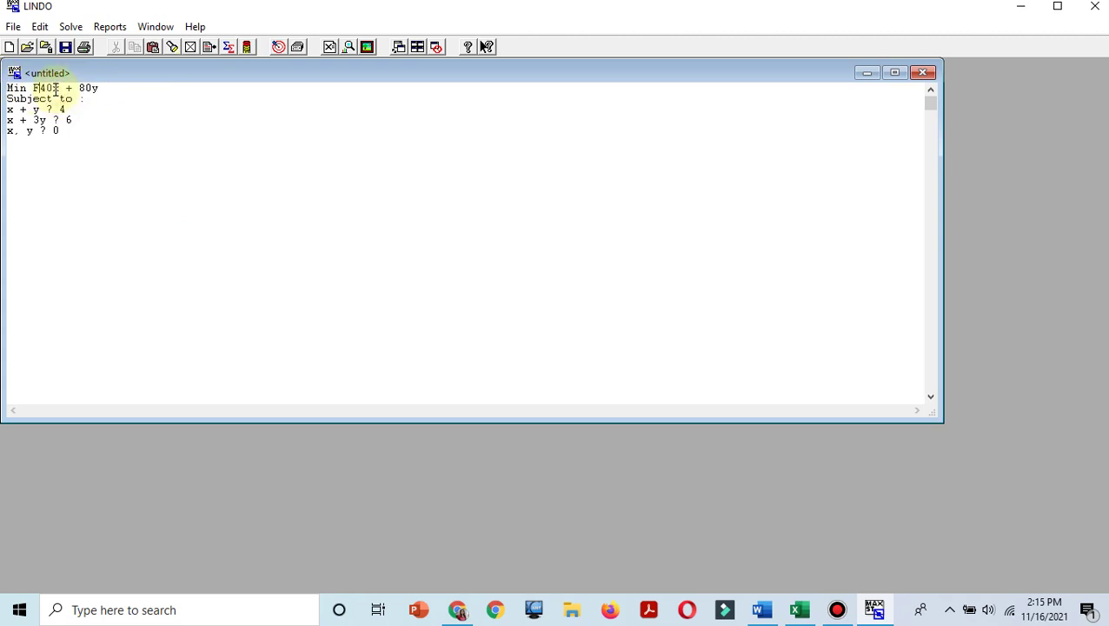
key("BackSpace")
left_click(85, 98)
key("BackSpace")
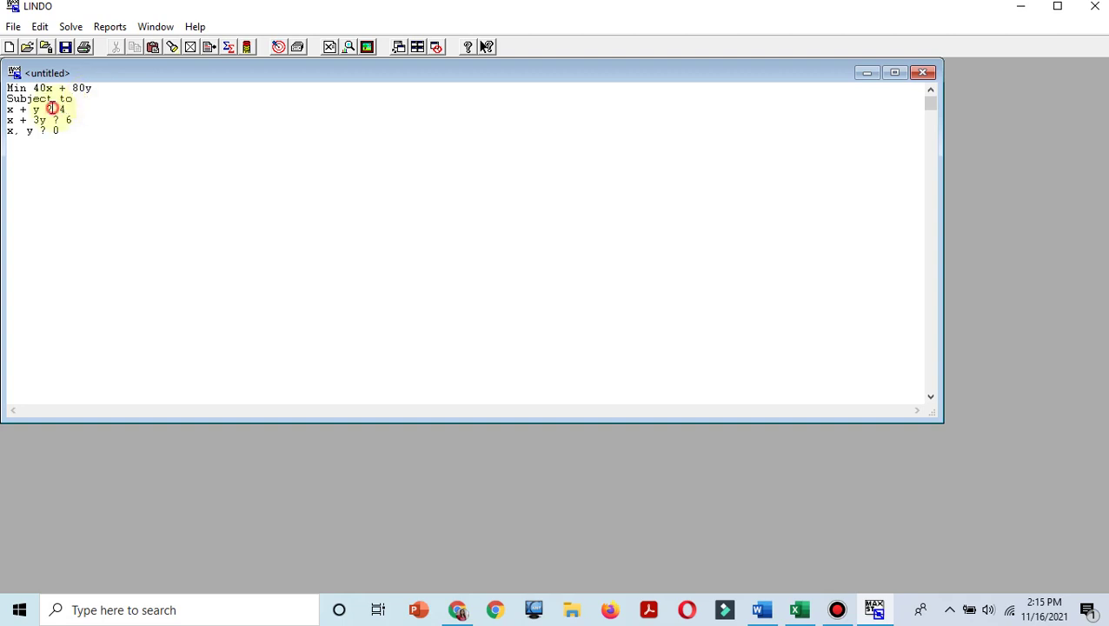
Step: Correct the constraints to x + y >= 4 and x + 3y >= 6 as in Word, and delete the non-negativity line
left_click(763, 612)
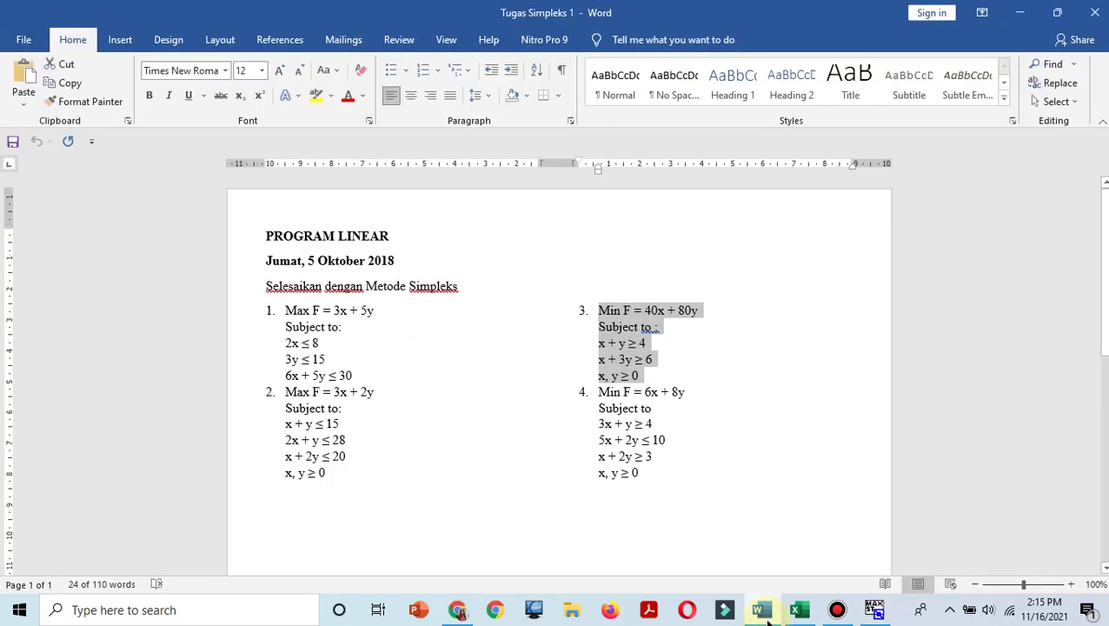
left_click(764, 612)
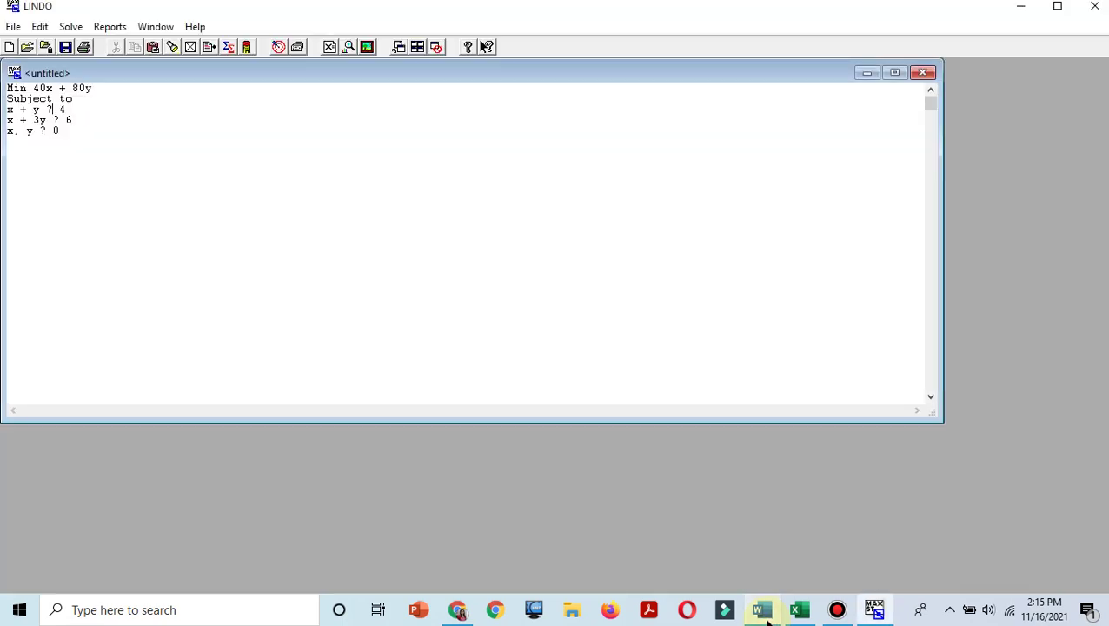
type(">=")
key("Down")
type(">=")
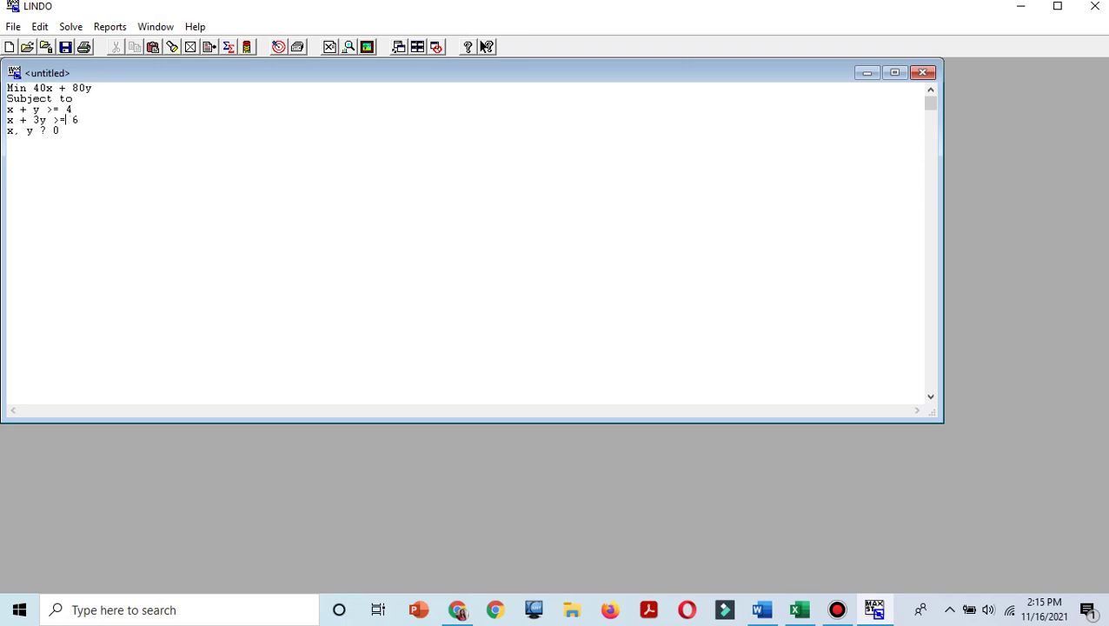
left_click_drag(61, 132, 2, 132)
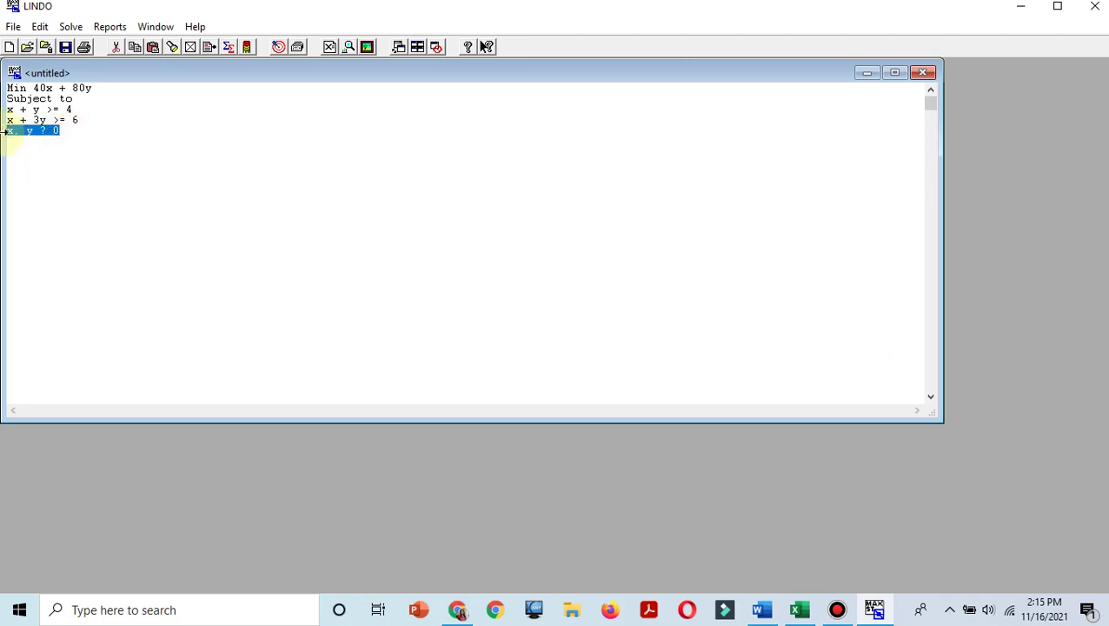
key("Delete")
Step: Solve the problem 3 model without range (sensitivity) analysis, close the solver status and bring the report to the front
left_click(71, 26)
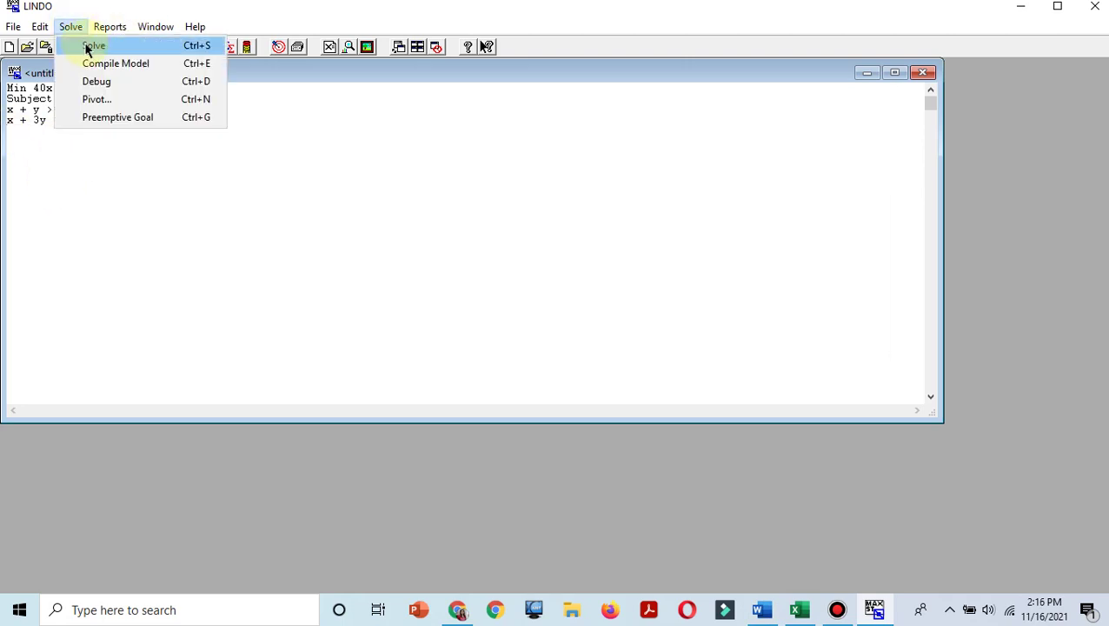
left_click(86, 48)
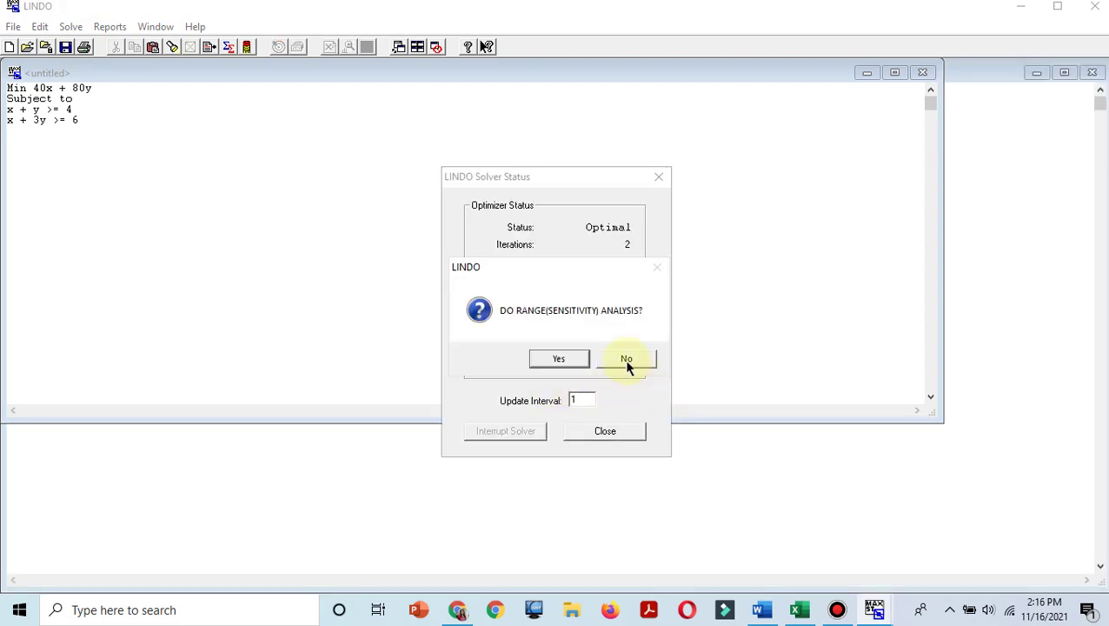
left_click(627, 363)
left_click(612, 432)
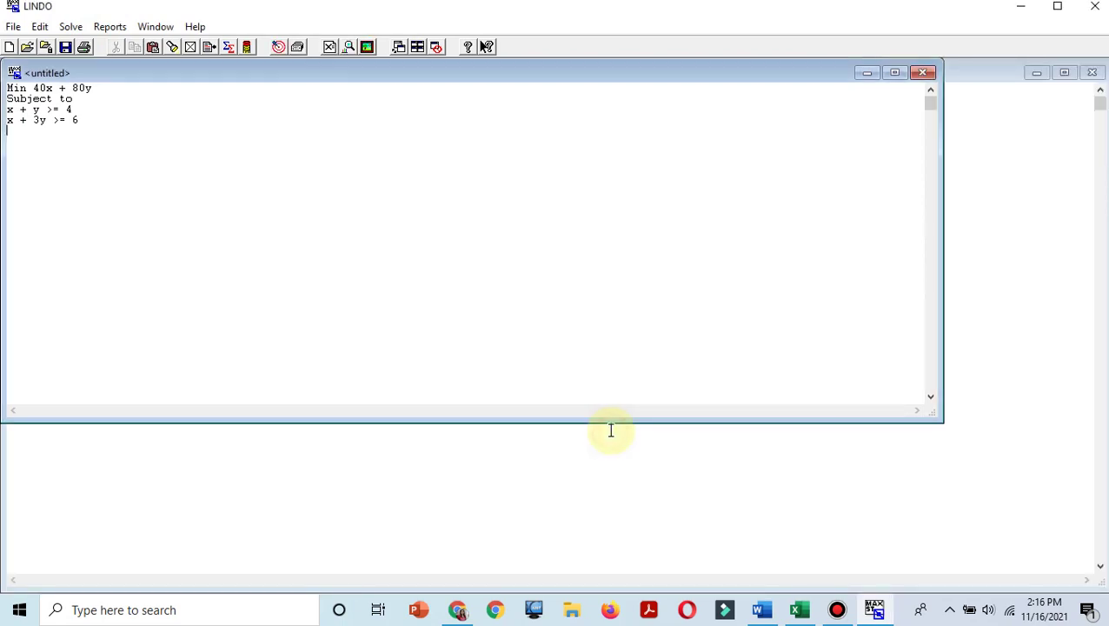
left_click(538, 511)
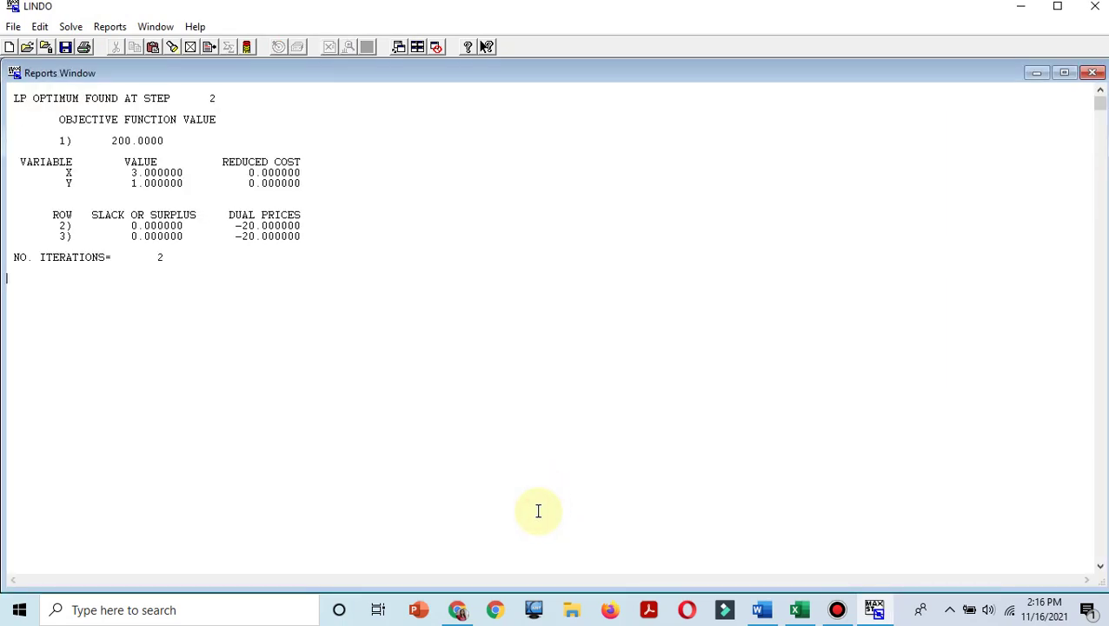
Step: Switch to the Excel workbook and compare the final tableau on sheet No.3 with the LINDO report
mouse_move(799, 609)
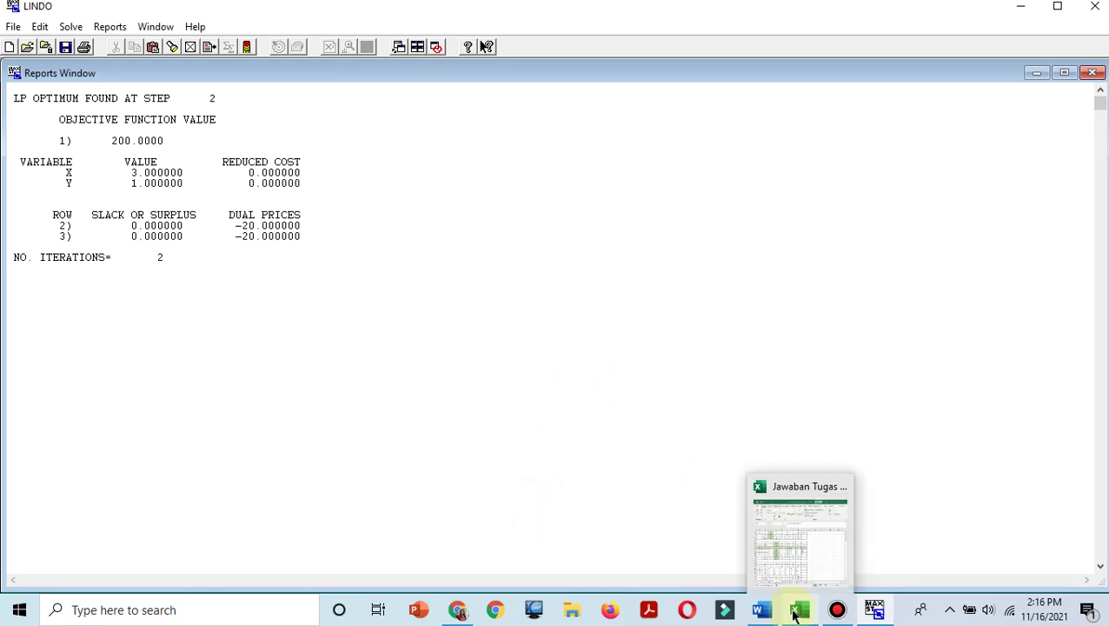
left_click(815, 573)
left_click(679, 544)
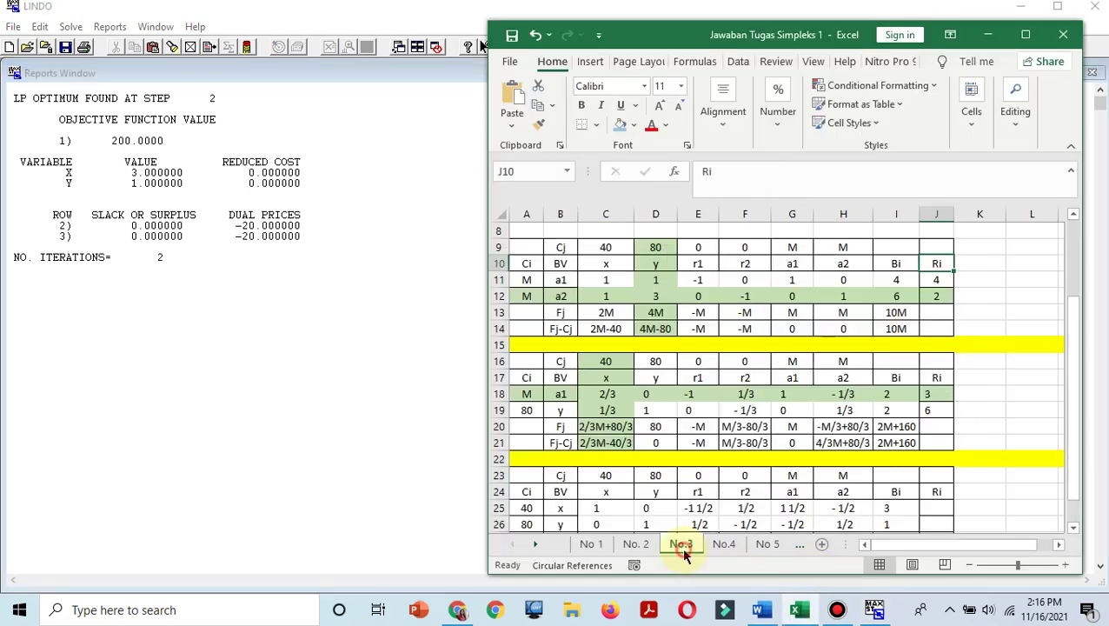
left_click_drag(1073, 387, 1074, 469)
left_click(893, 522)
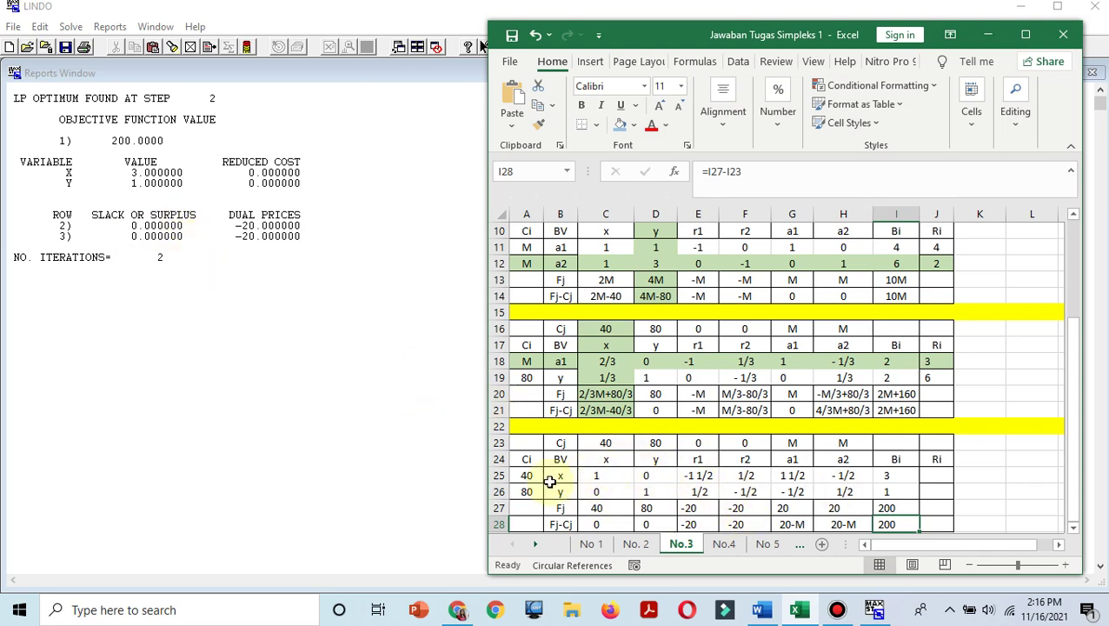
scroll(696, 465, "up", 3)
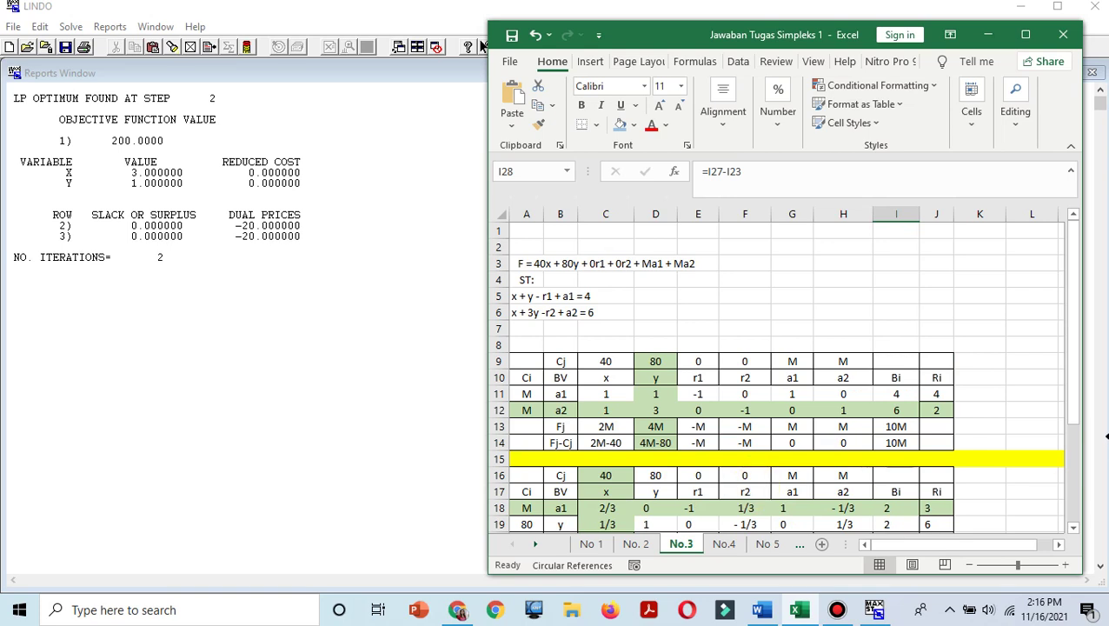
scroll(1077, 461, "down", 3)
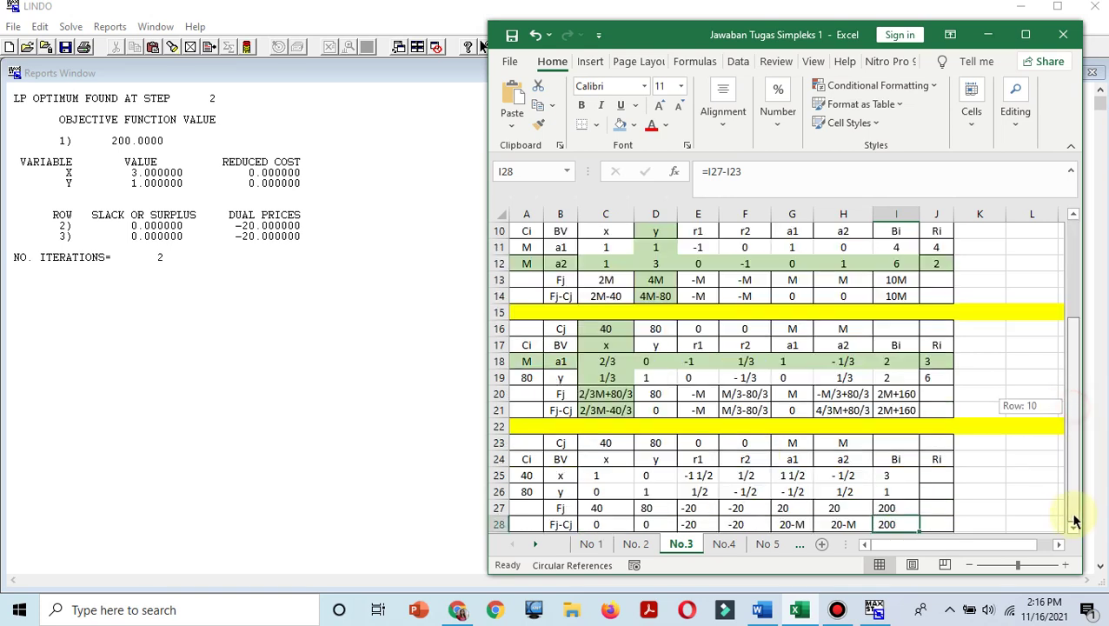
left_click(749, 453)
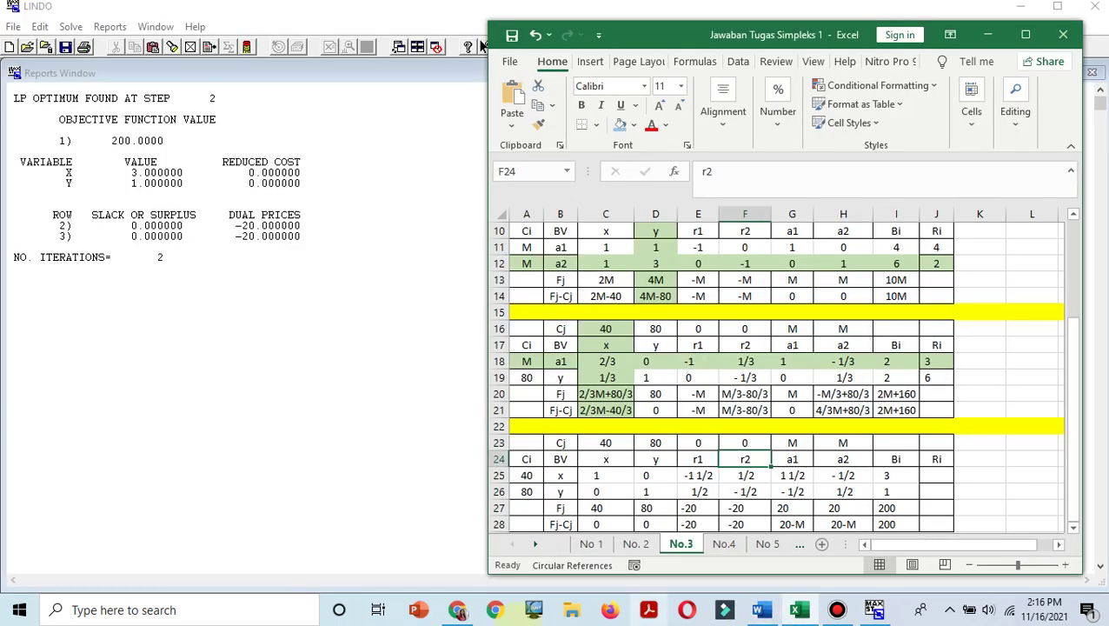
Step: Switch to Word and copy problem 4 from Min F = 6x + 8y through x + 2y ≥ 3, leaving out the non-negativity line
left_click(763, 611)
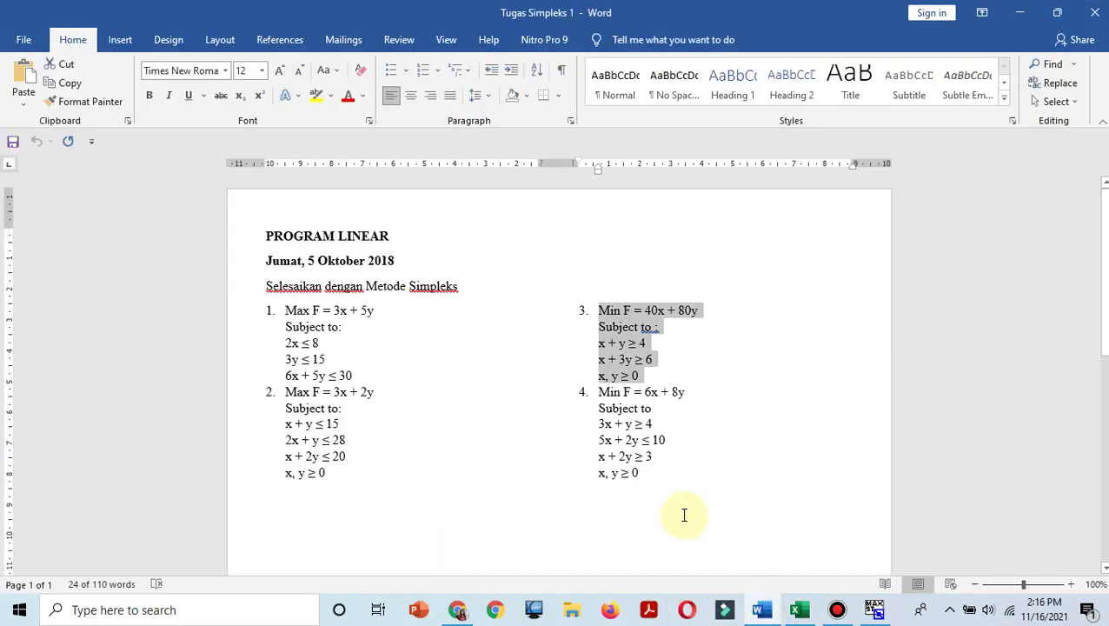
left_click_drag(648, 478, 600, 400)
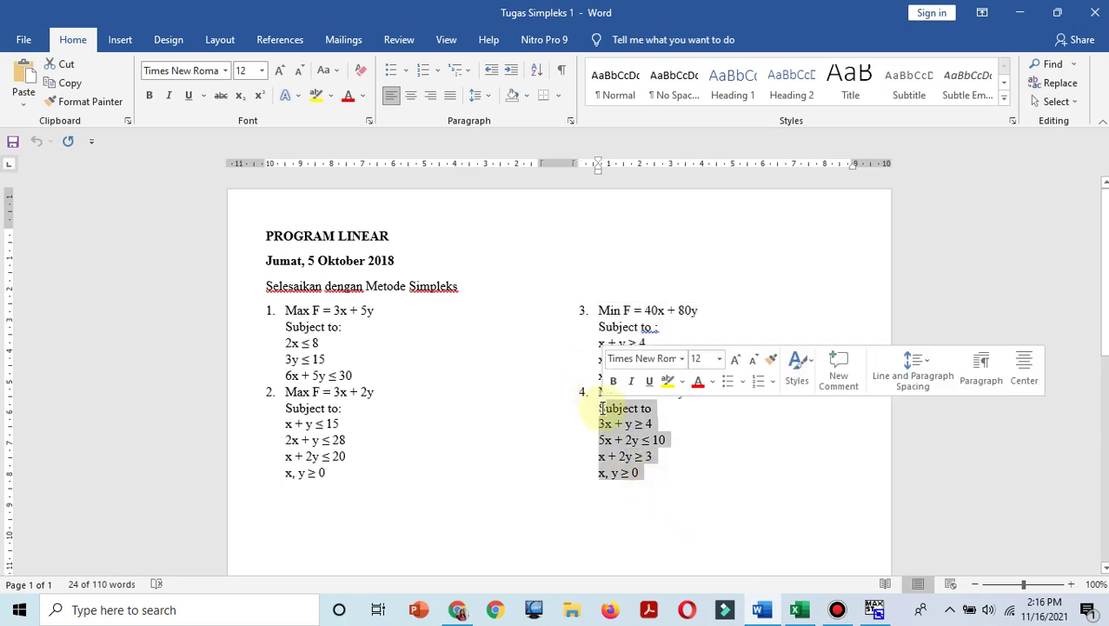
left_click(598, 400)
left_click_drag(656, 450, 607, 399)
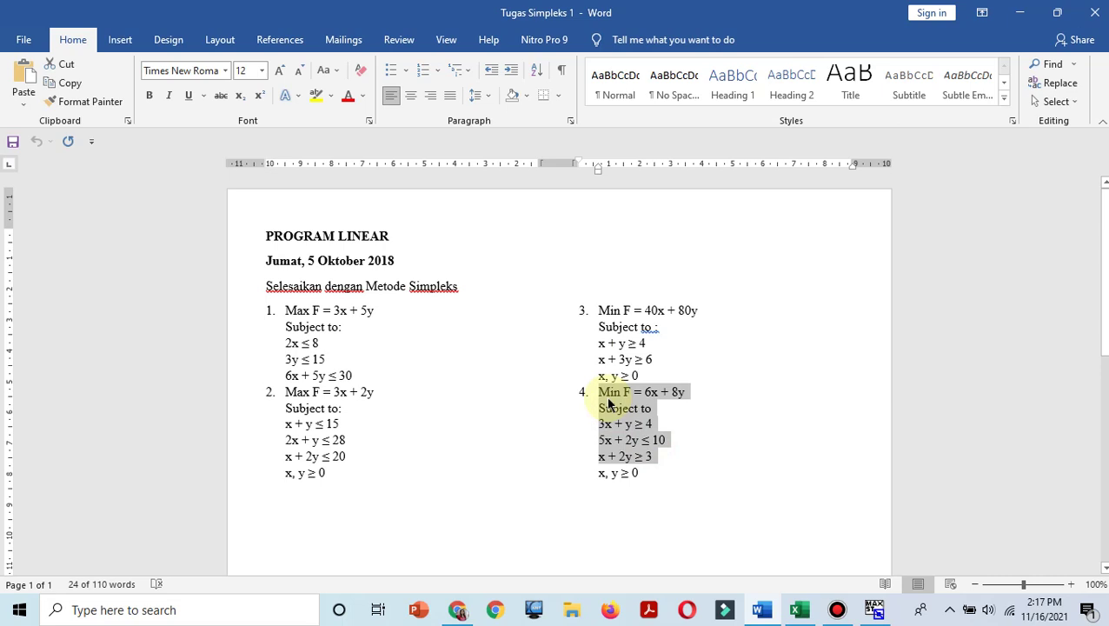
Step: Close the problem 3 report in LINDO and replace the old model with the copied problem 4 text, keeping only that model window open
left_click(873, 609)
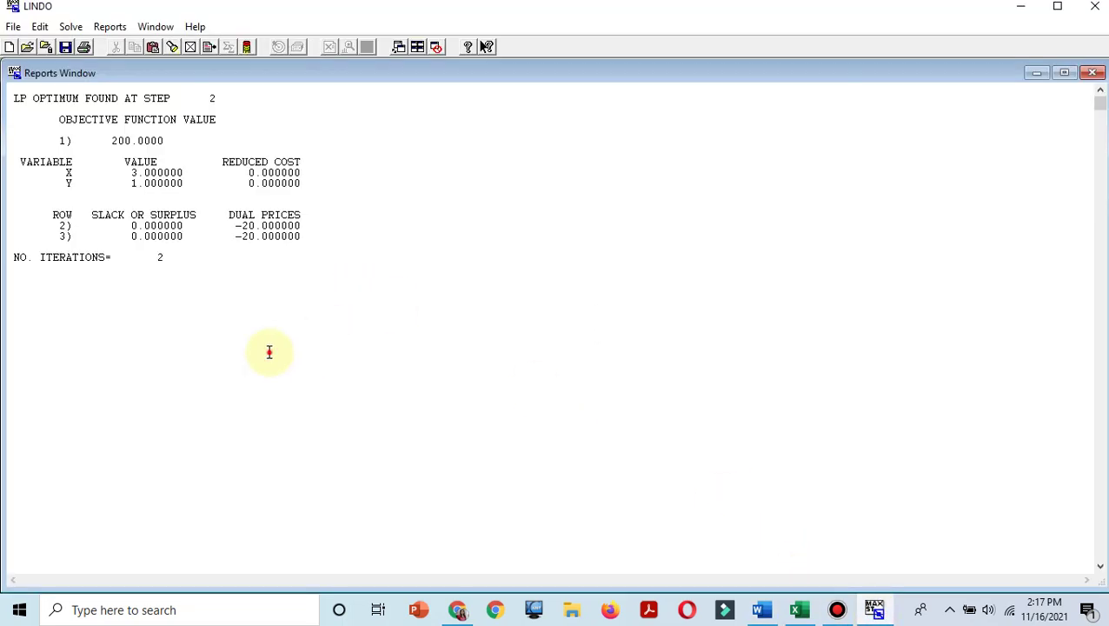
left_click_drag(268, 348, 22, 119)
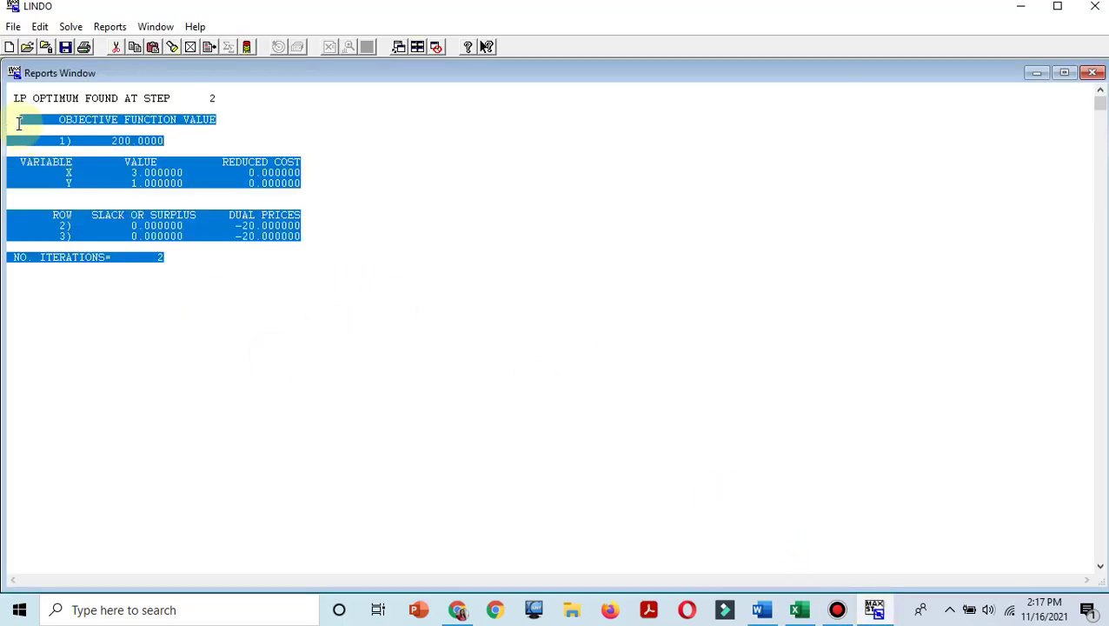
left_click(1092, 72)
key("ctrl+a")
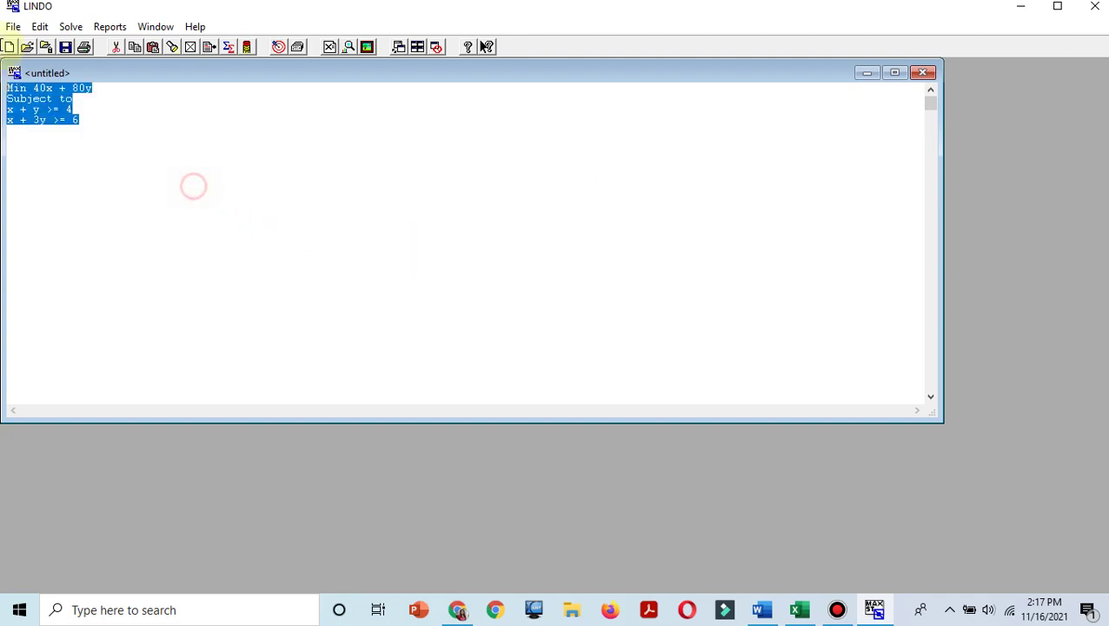
type("4.\tMin F = 6x + 8y Subject to 3x + y ? 4 5x + 2y ? 10 x + 2y ? 3")
left_click(8, 46)
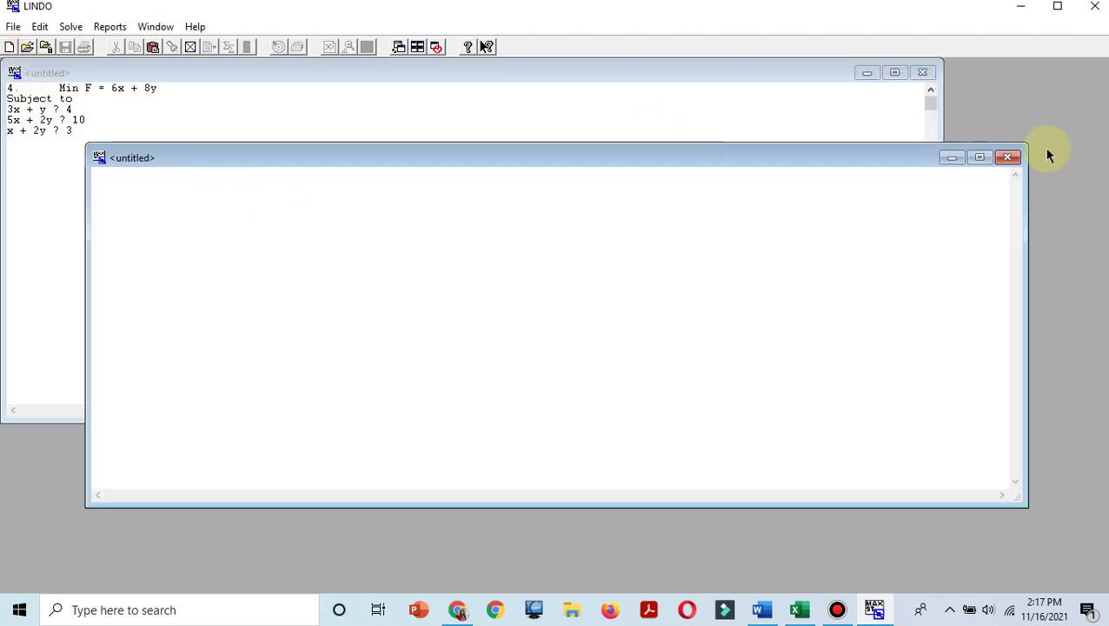
left_click(1006, 158)
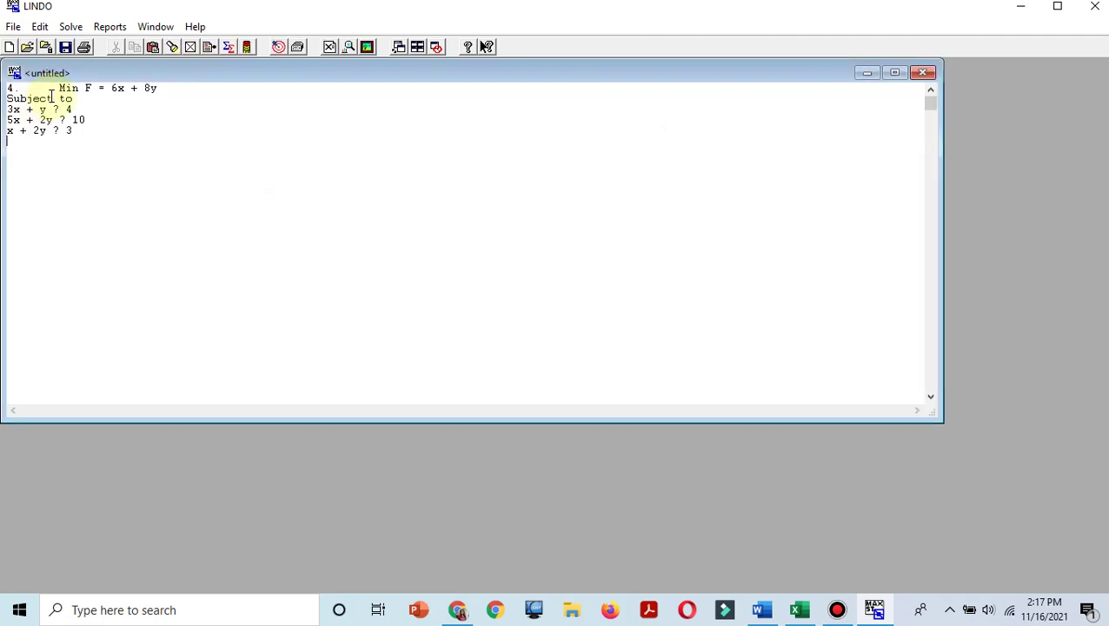
Step: Remove the problem number and "F =" from the objective line so it reads "Min 6x + 8y"
left_click_drag(55, 93, 6, 89)
left_click(20, 91)
key("Delete")
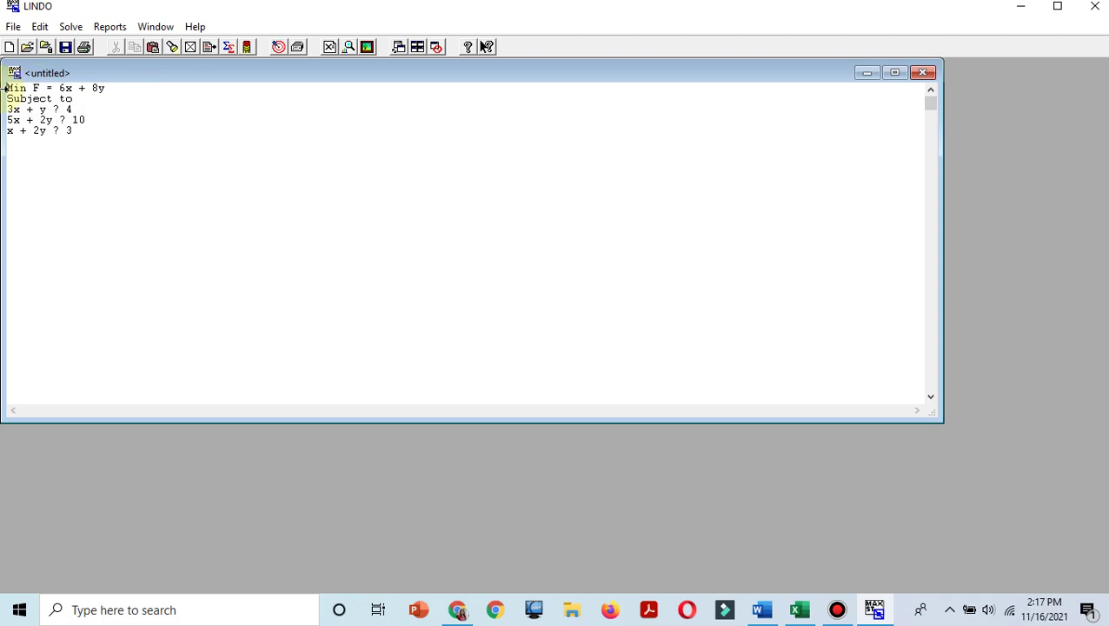
left_click(60, 89)
key("BackSpace")
key("BackSpace")
key("BackSpace")
key("BackSpace")
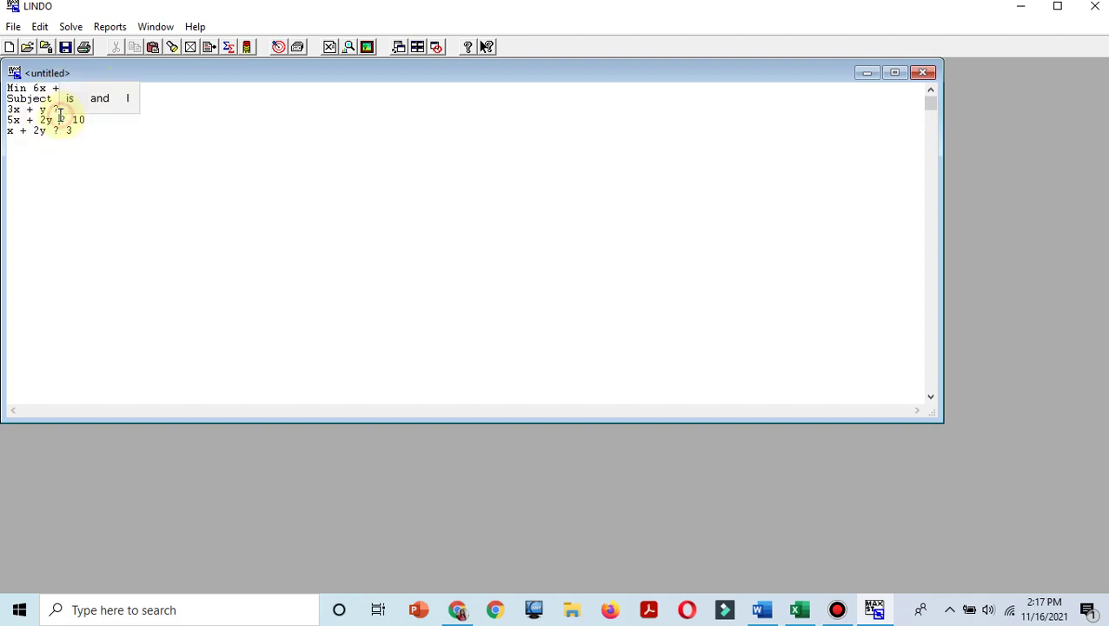
Step: Replace the question marks in the three constraints with >=, <= and >= respectively, checking the signs against problem 4 in Word
left_click(57, 109)
key("BackSpace")
type(">= 4")
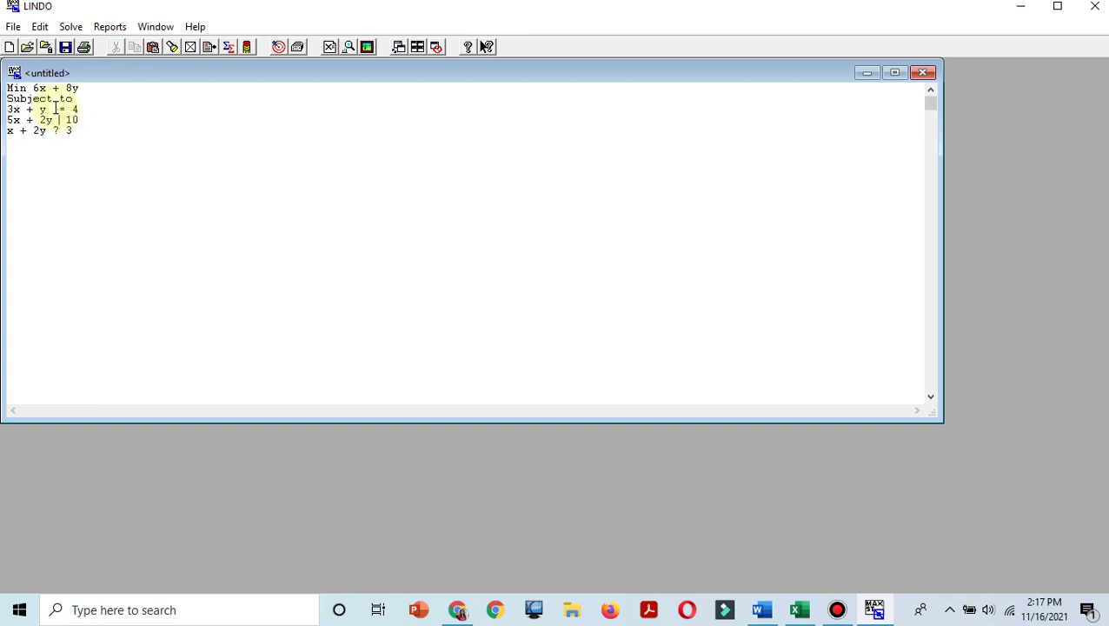
type("=")
left_click(59, 130)
key("BackSpace")
type(">=")
left_click(763, 611)
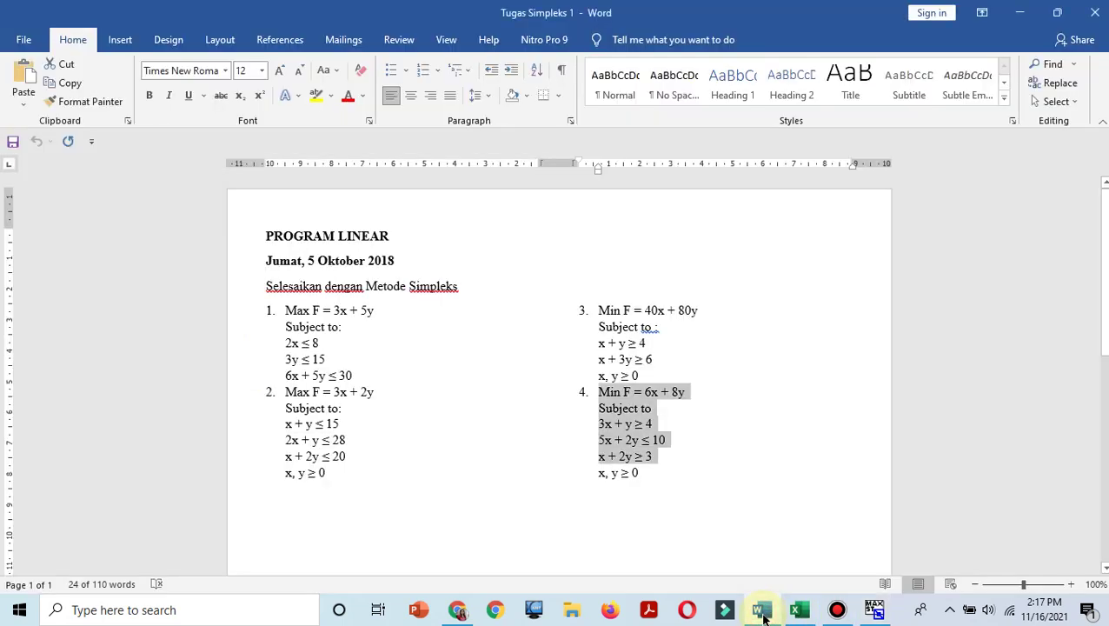
left_click(875, 611)
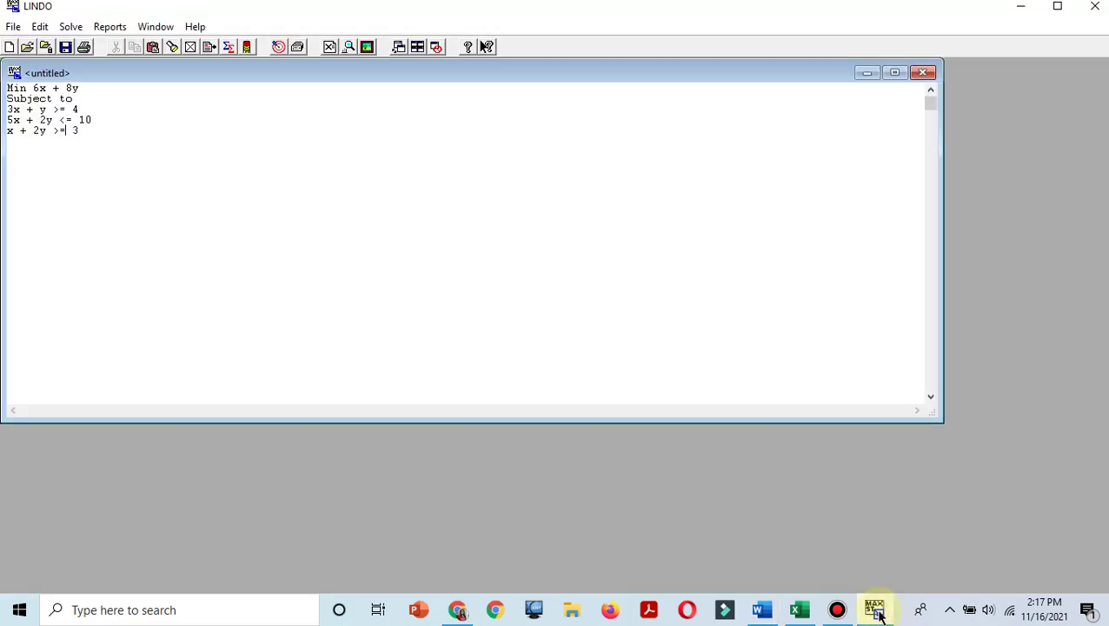
Step: Solve the problem 4 model without range (sensitivity) analysis and dismiss the solver status
left_click(79, 28)
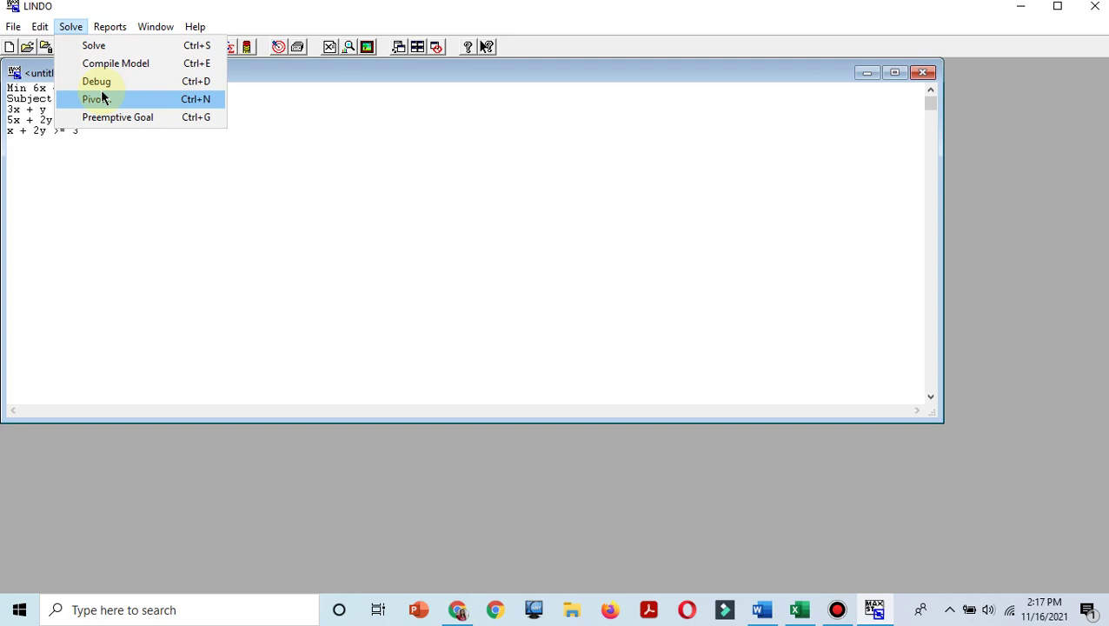
left_click(97, 48)
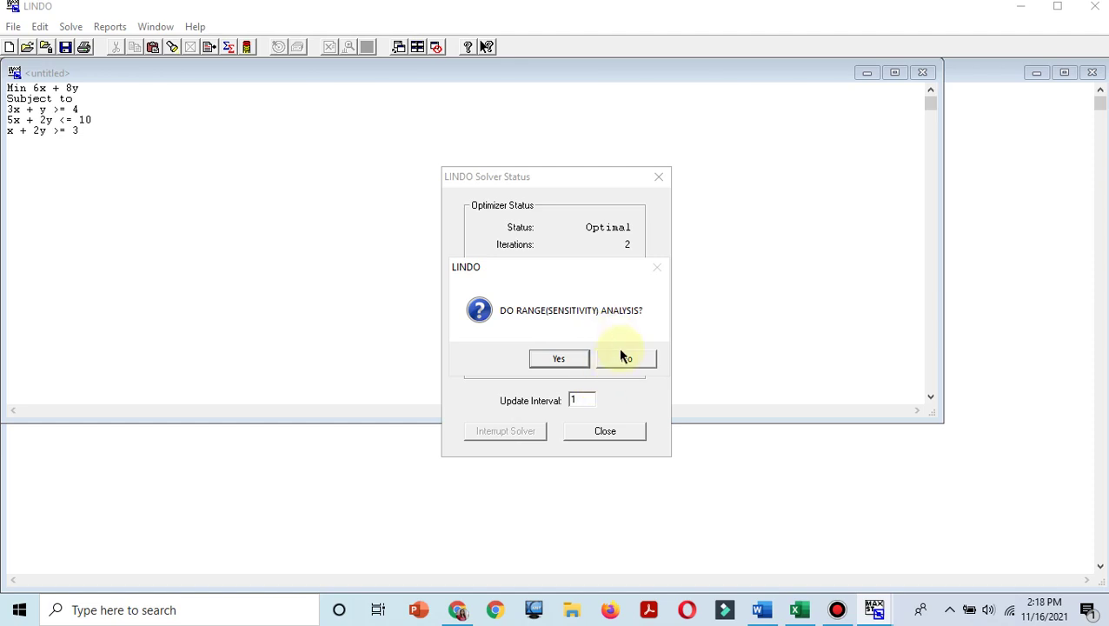
left_click(626, 360)
left_click(605, 432)
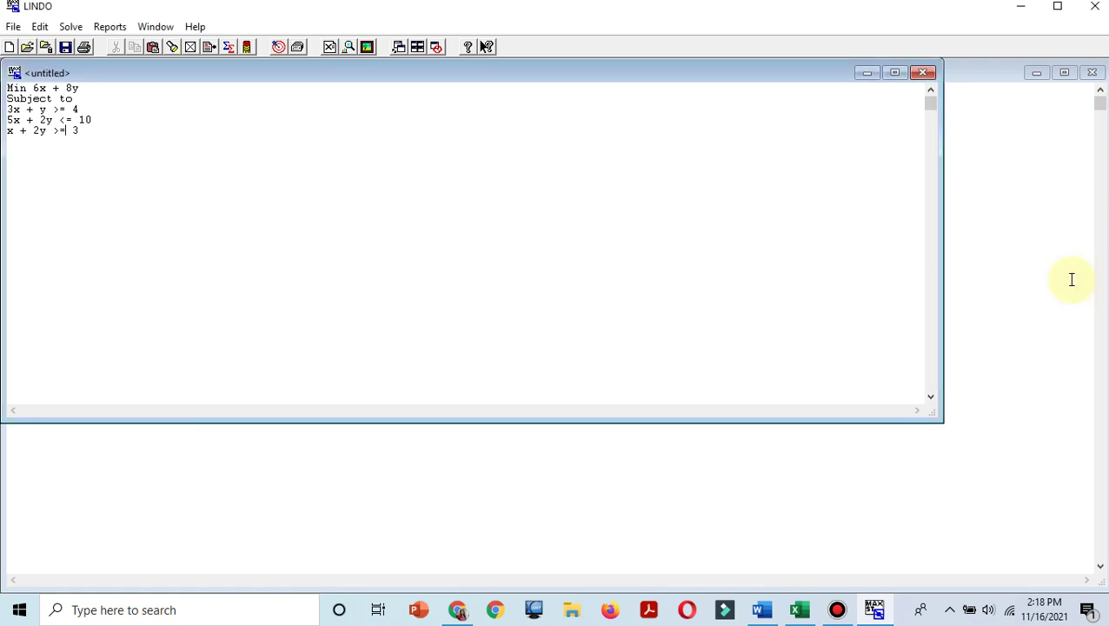
Step: Switch to the Excel workbook and compare the final tableau on sheet No.4, including the objective, x and y, with the LINDO report
left_click(802, 611)
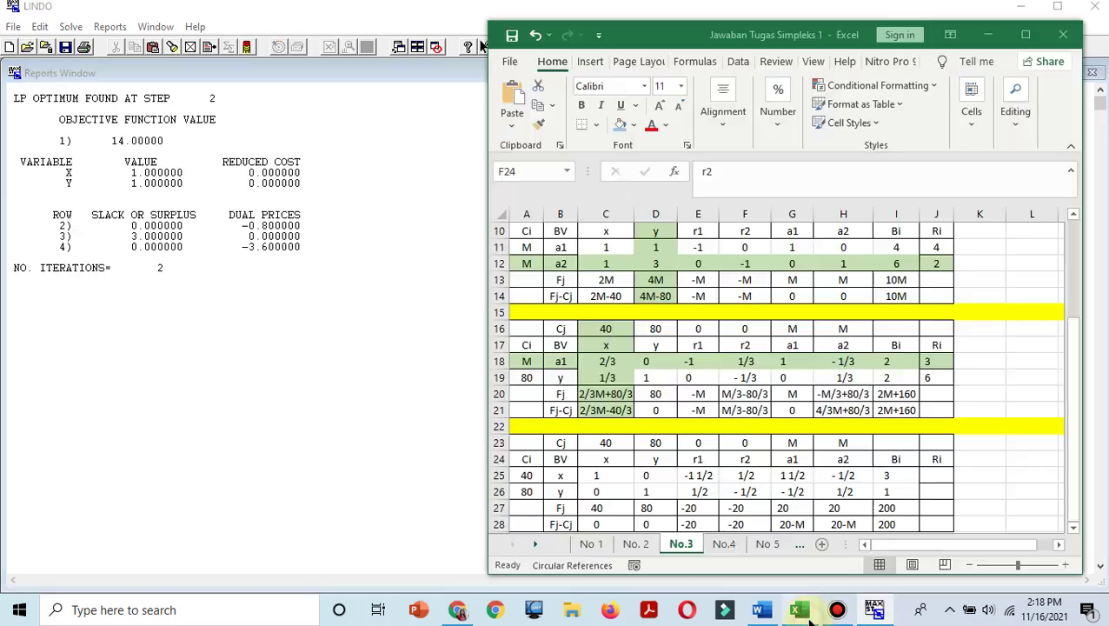
left_click(712, 545)
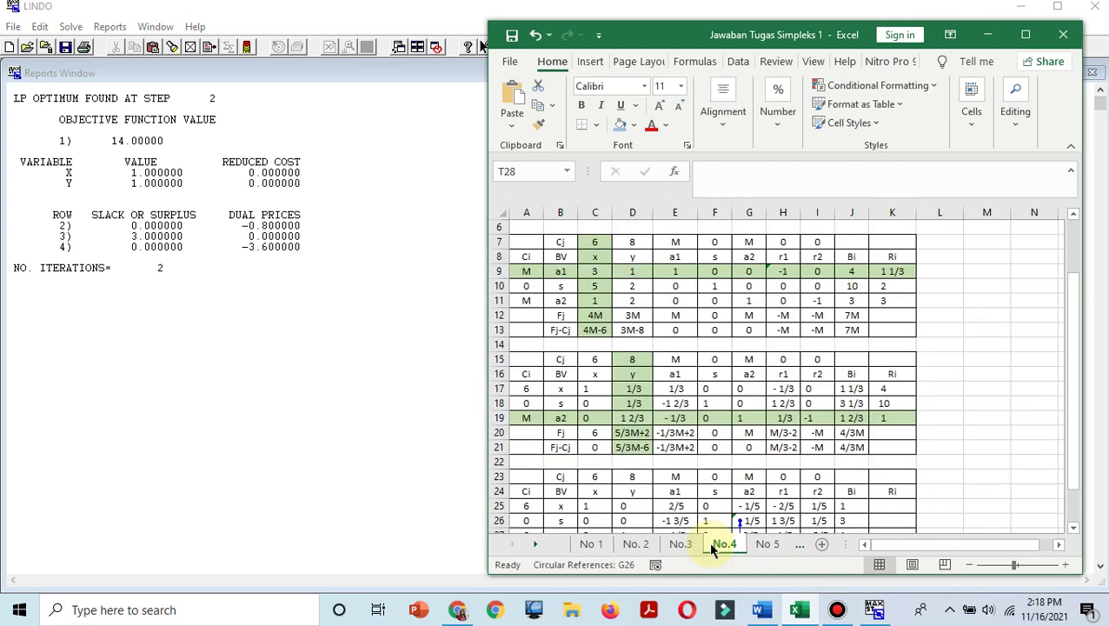
left_click_drag(1075, 349, 1074, 484)
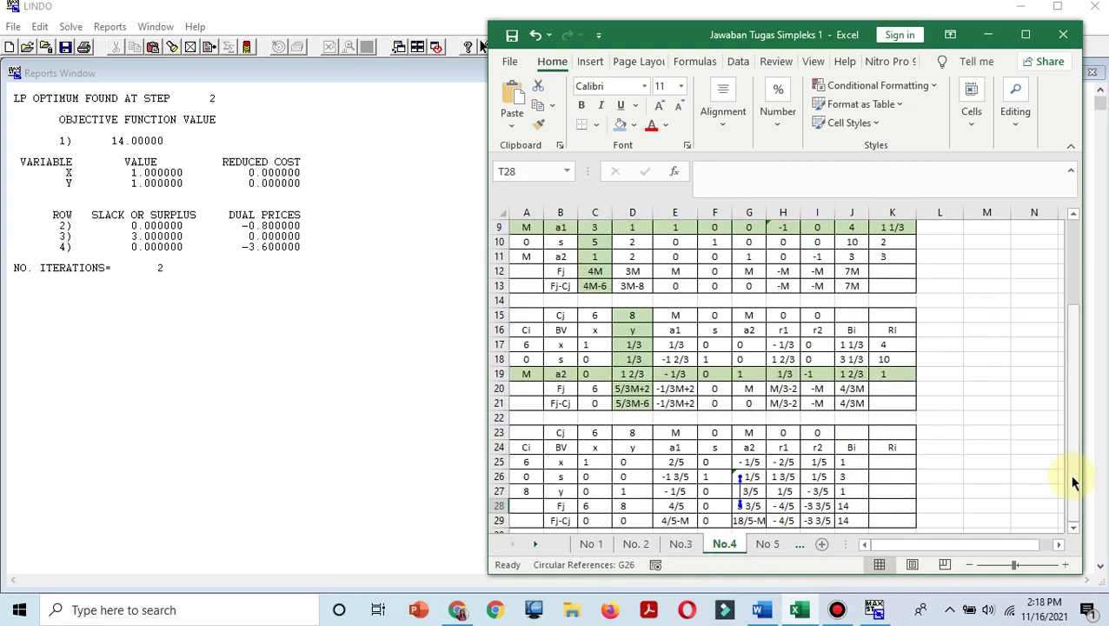
left_click(842, 519)
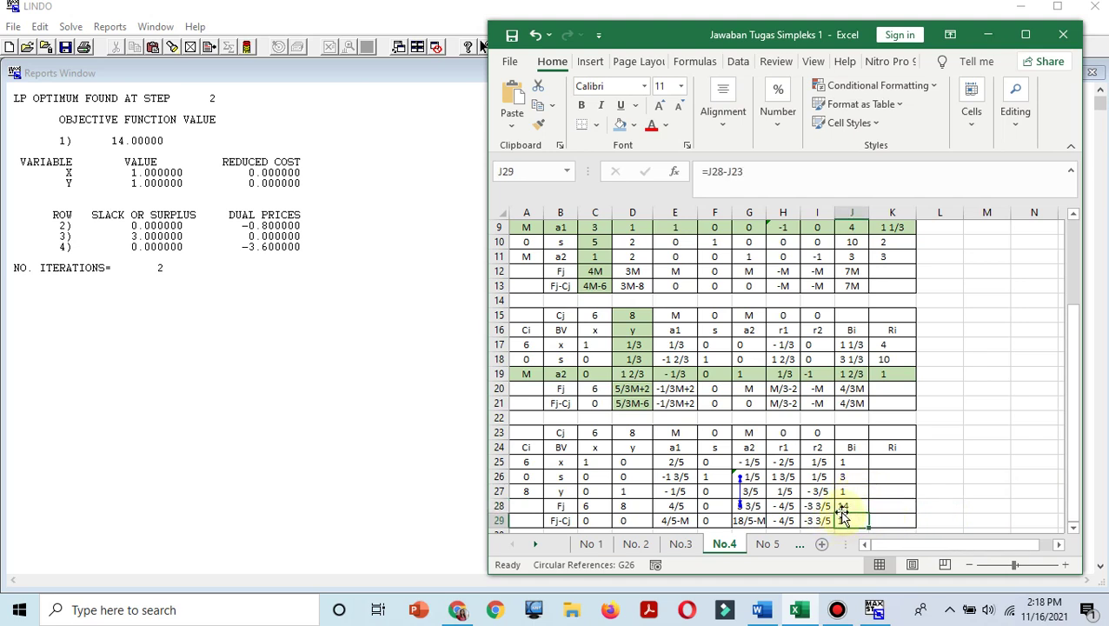
left_click(567, 475)
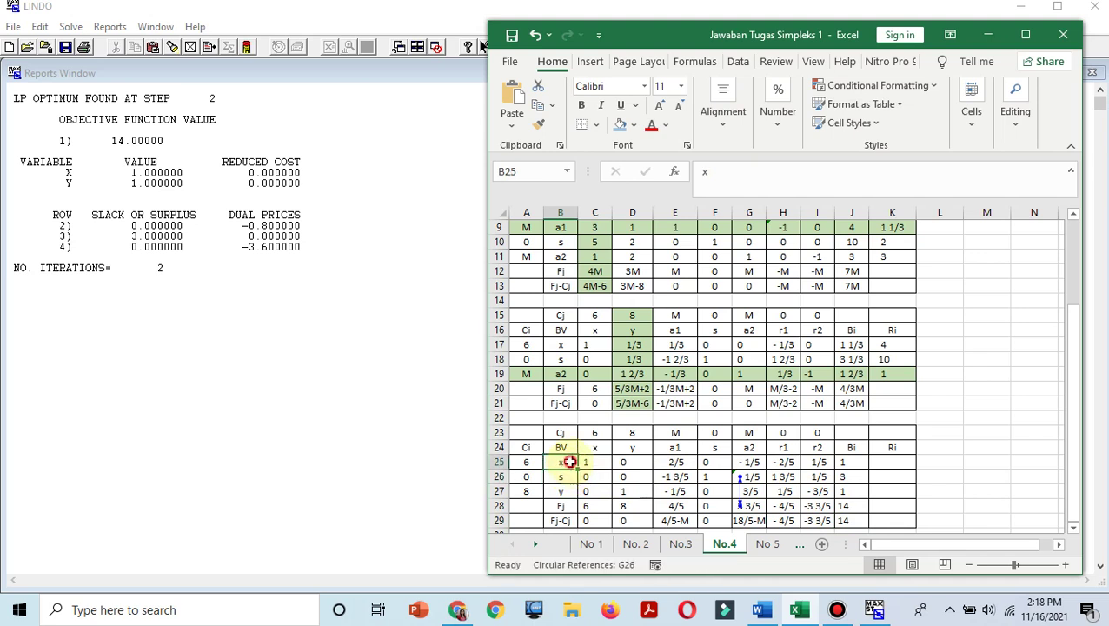
left_click(567, 489)
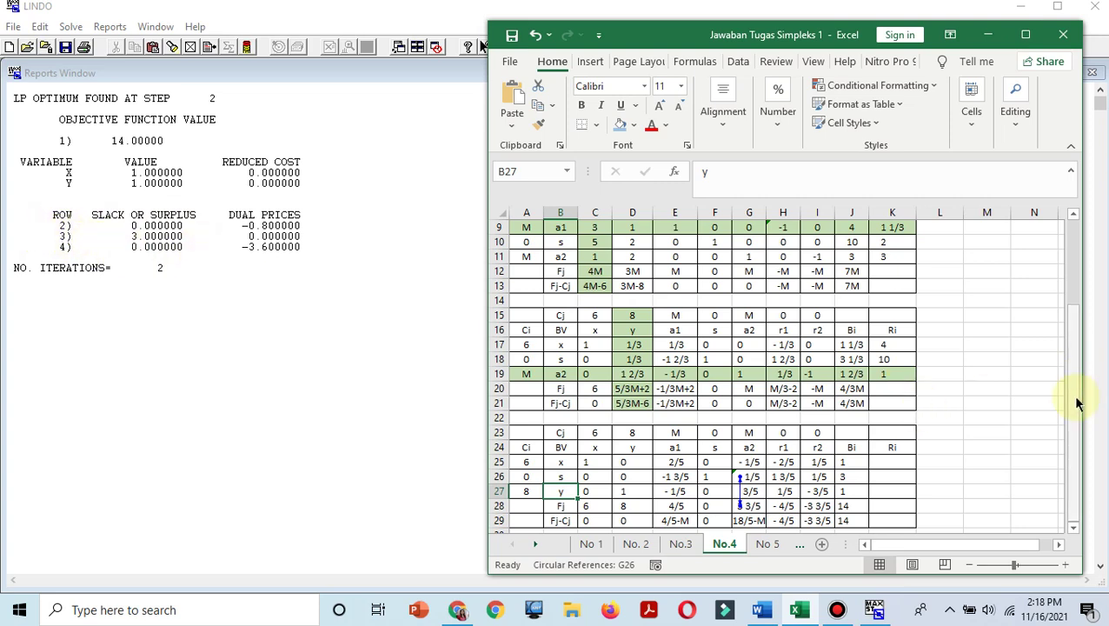
Step: Switch to Word and examine the inequality signs of the first two constraints of problem 4
left_click(761, 609)
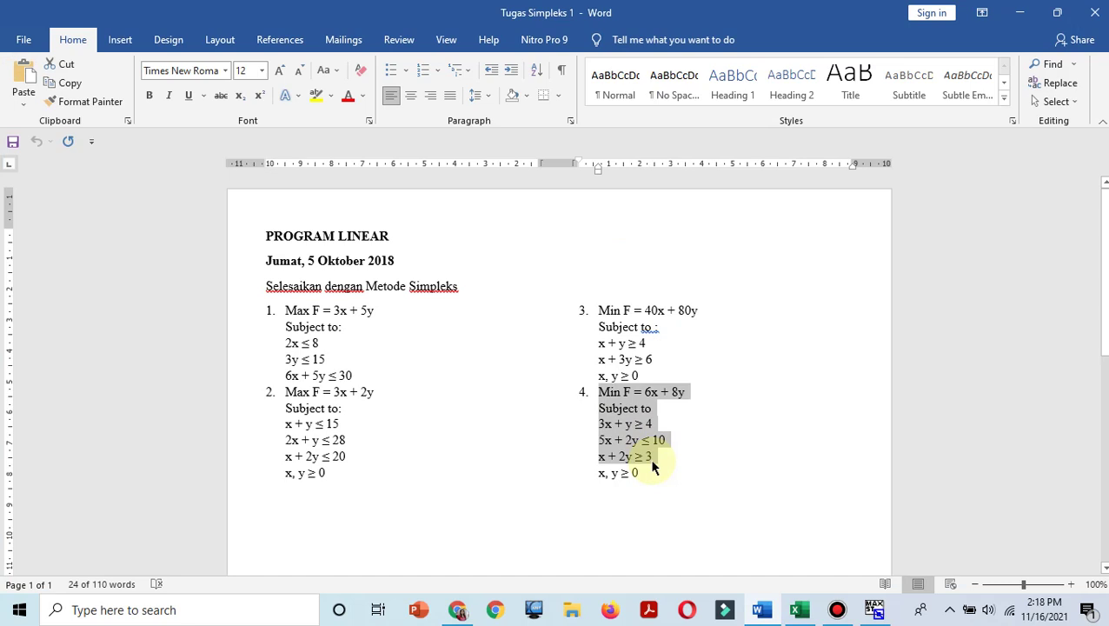
left_click(638, 426)
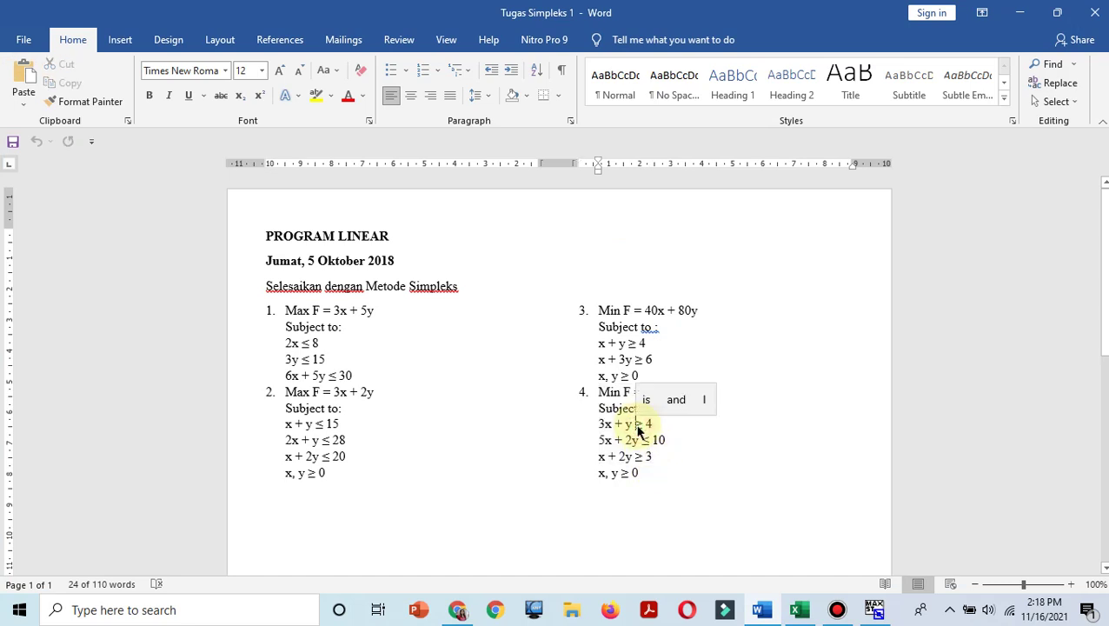
left_click(640, 440)
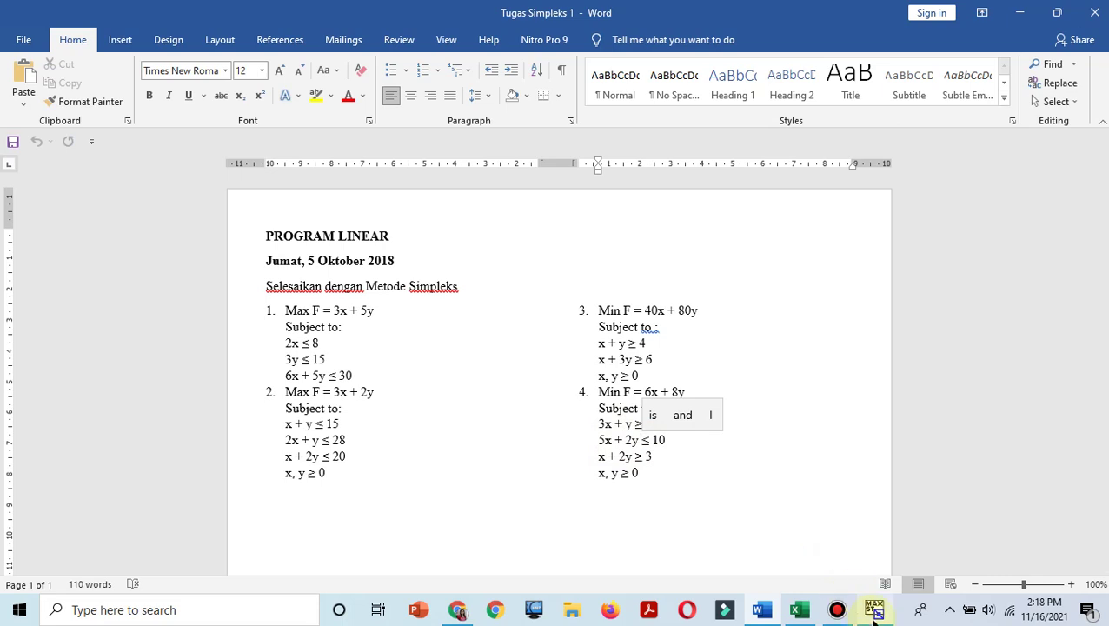
Step: Bring the LINDO report and the Excel workbook back side by side and compare the slack or surplus values with the No.4 tableaus
mouse_move(873, 613)
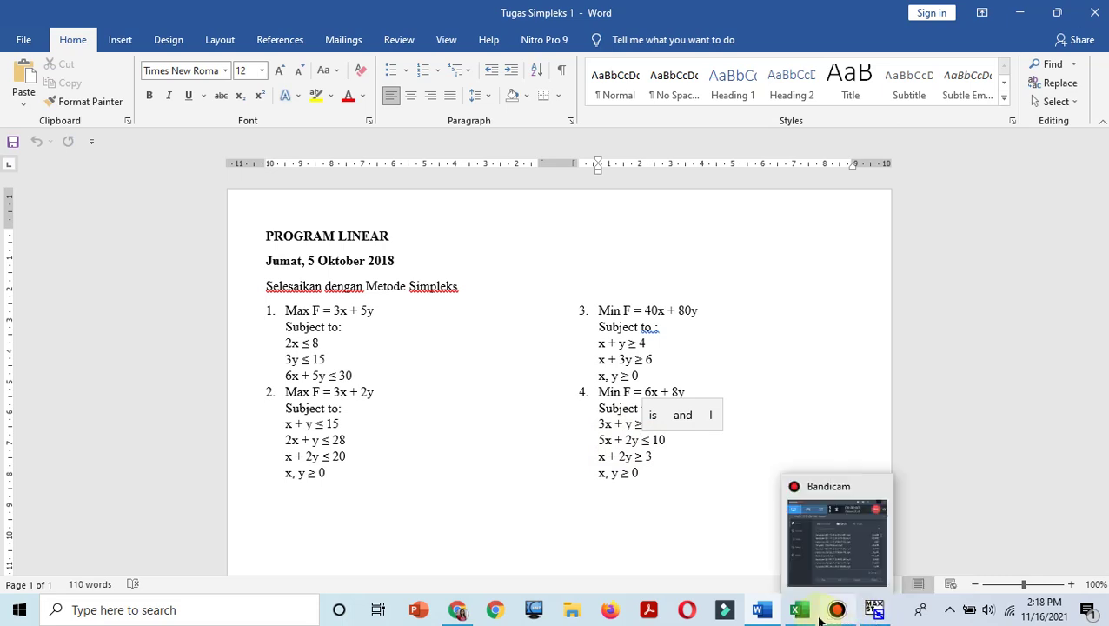
left_click(833, 588)
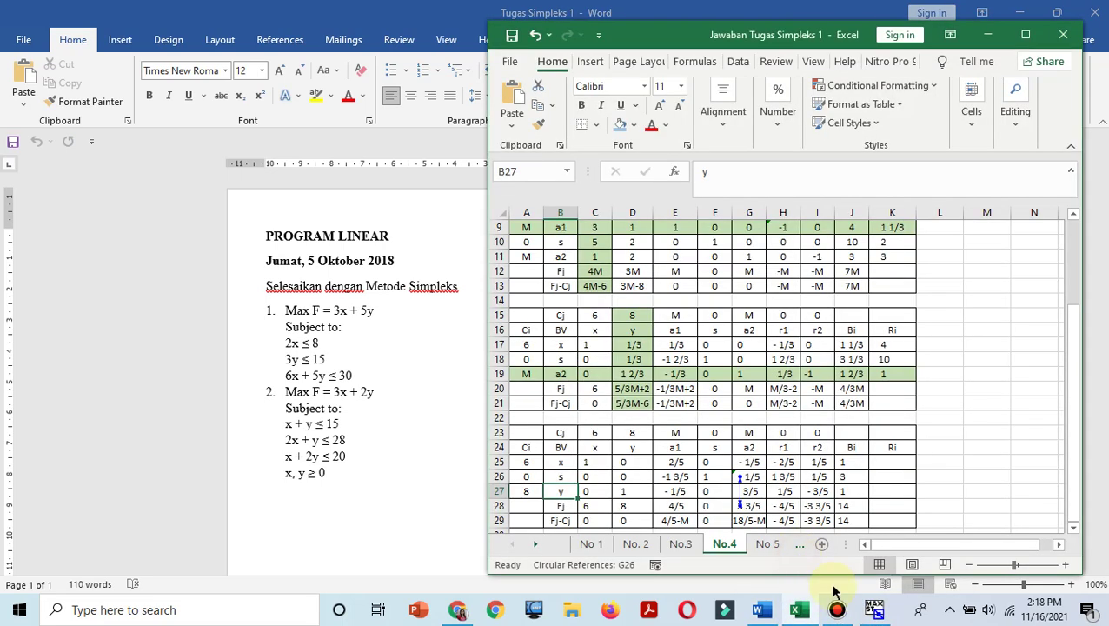
left_click(874, 609)
left_click(798, 612)
left_click(779, 490)
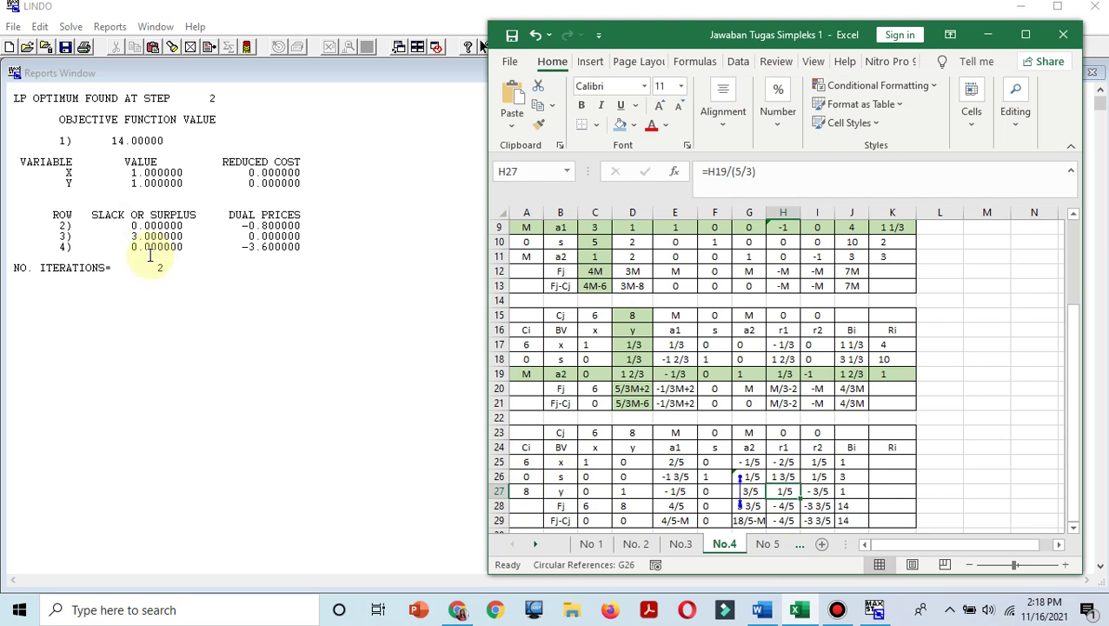
left_click(618, 360)
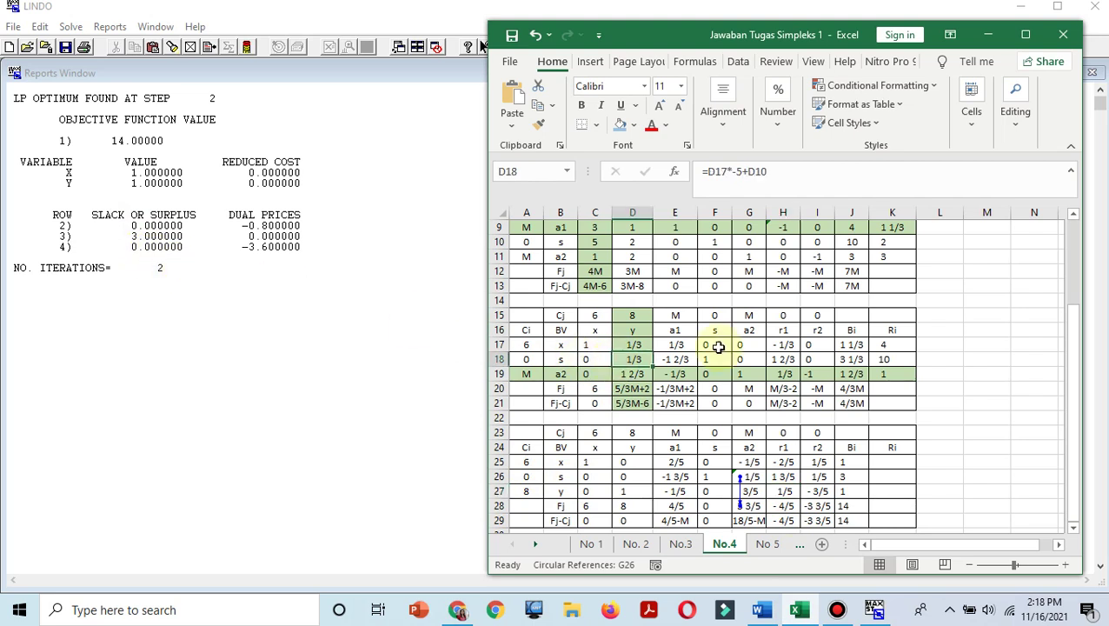
Step: Close the workbook Jawaban Tugas Simpleks 1.xlsx, saving its changes
left_click(1065, 45)
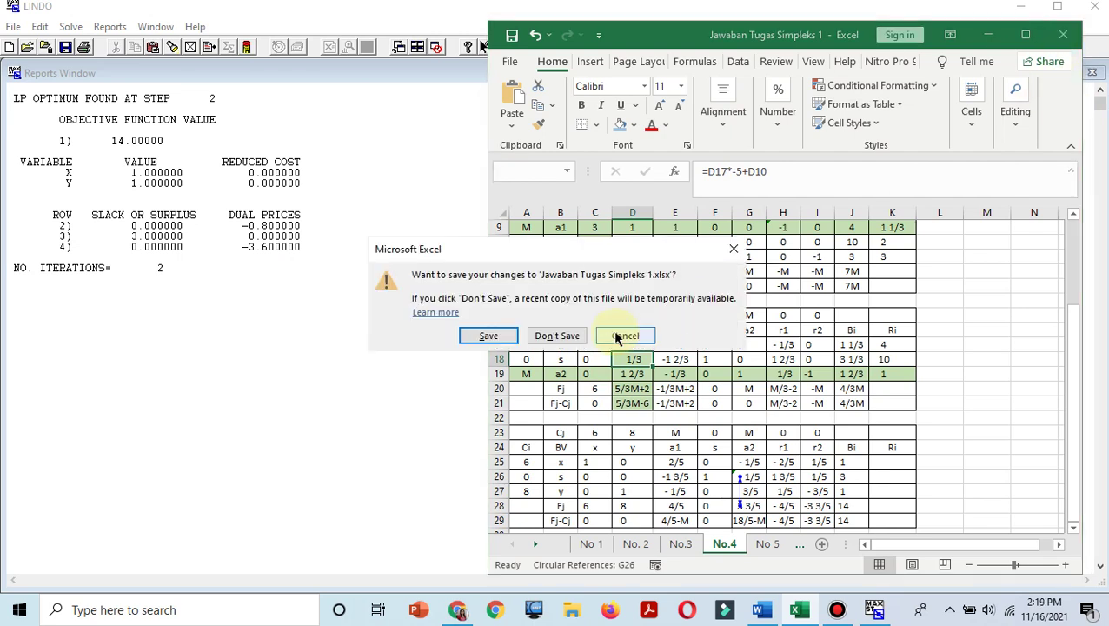
left_click(481, 335)
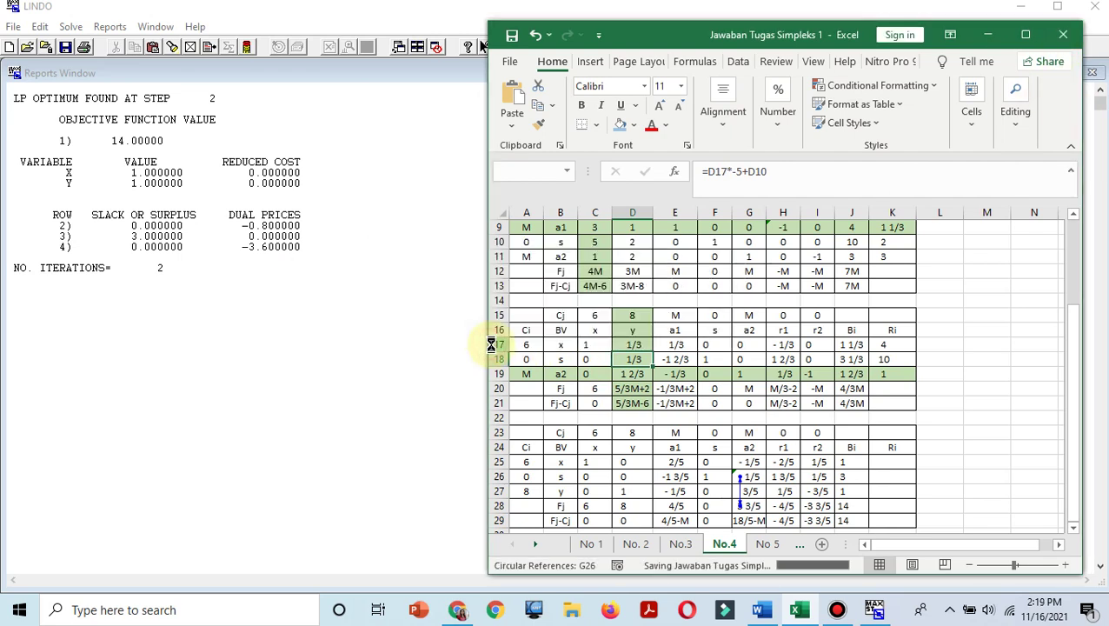